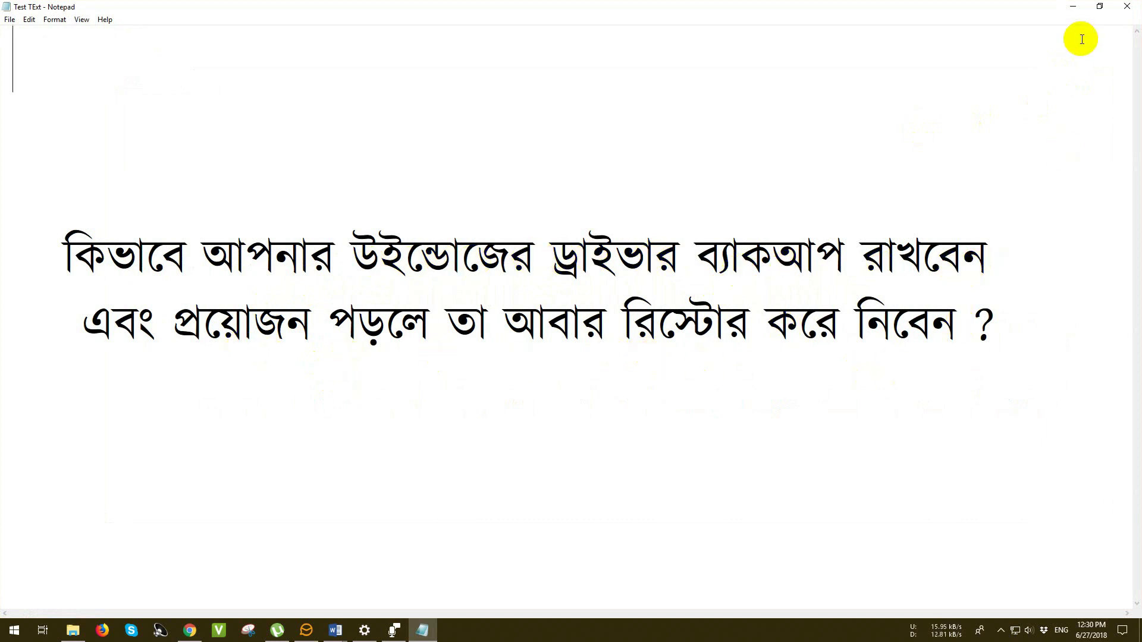
Minimize the Notepad window and open the Softwares folder on Local Disk (E:) in a maximized File Explorer window
{"action": "left_click", "coordinate": [1070, 9]}
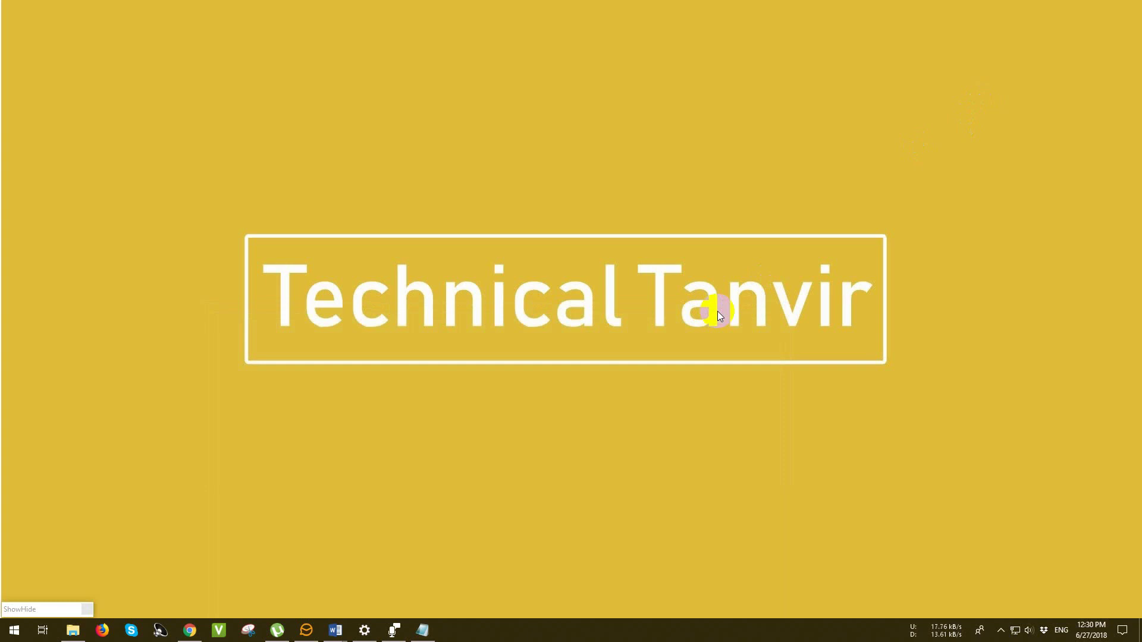
{"action": "left_click", "coordinate": [12, 631]}
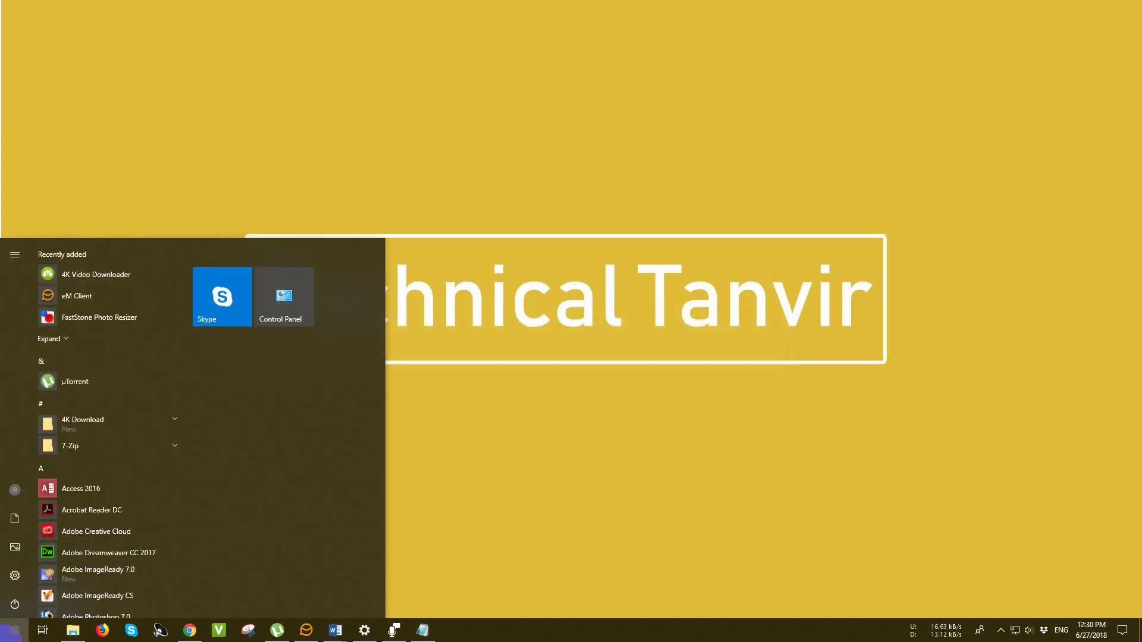
{"action": "type", "text": "pc"}
{"action": "key", "text": "Return"}
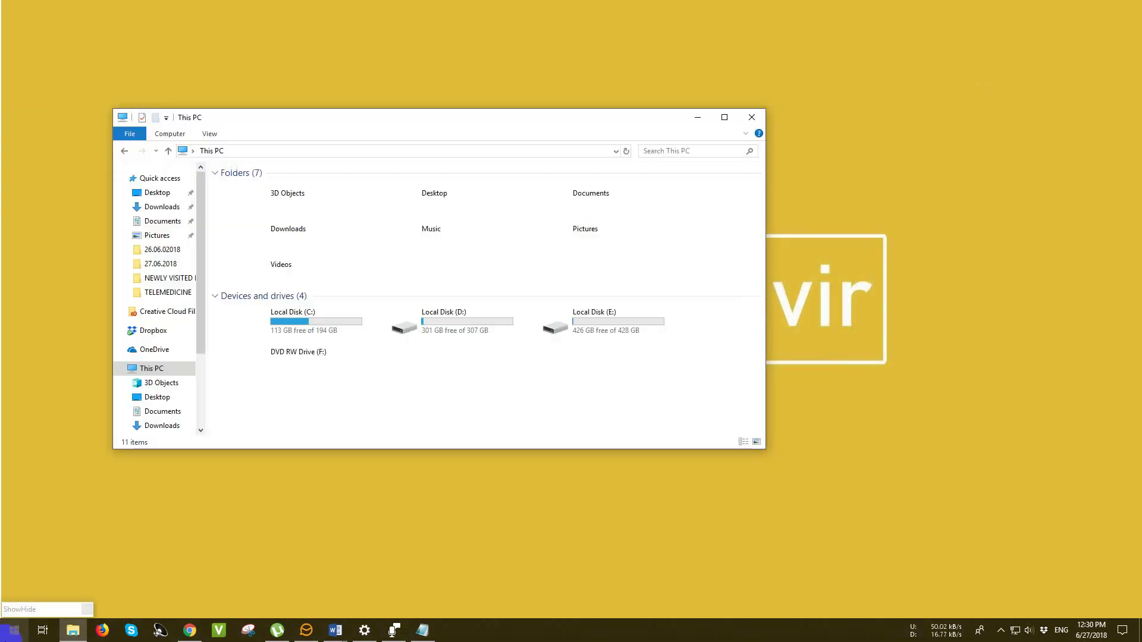
{"action": "left_click", "coordinate": [724, 117]}
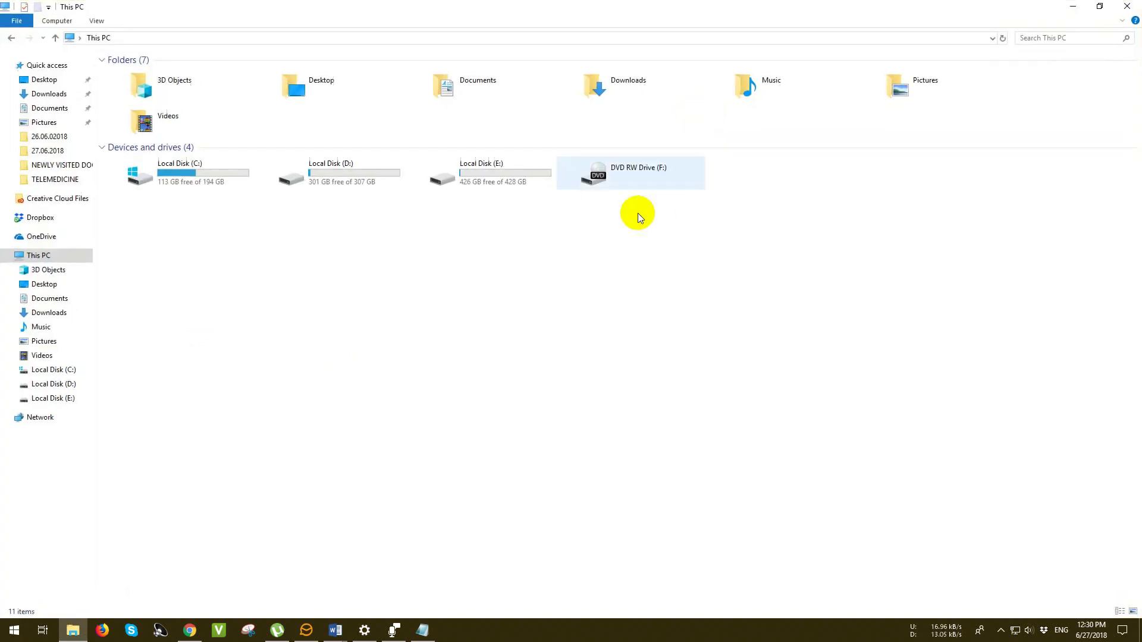
{"action": "double_click", "coordinate": [516, 174]}
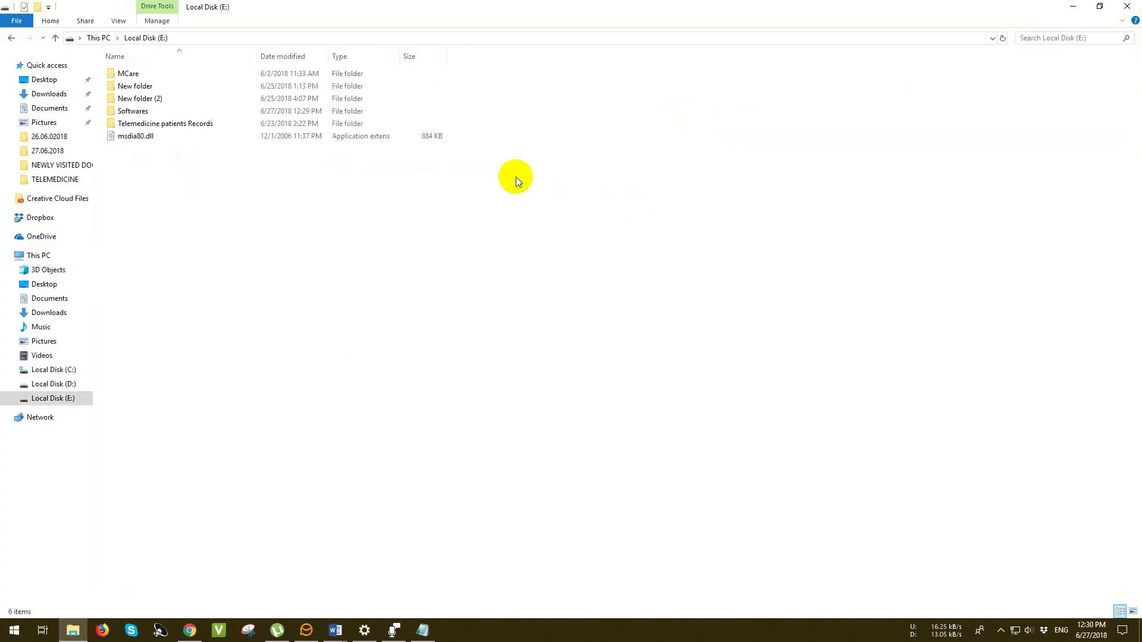
{"action": "double_click", "coordinate": [130, 111]}
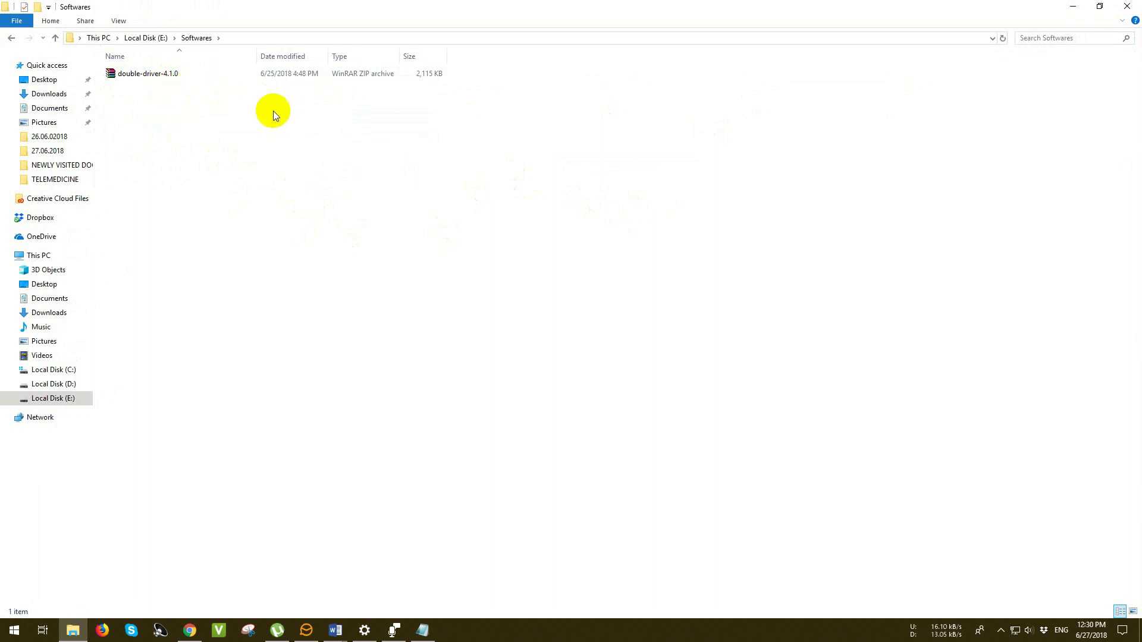
Extract the double-driver-4.1.0 archive into its own folder and open the Double Driver folder inside it
{"action": "right_click", "coordinate": [148, 78]}
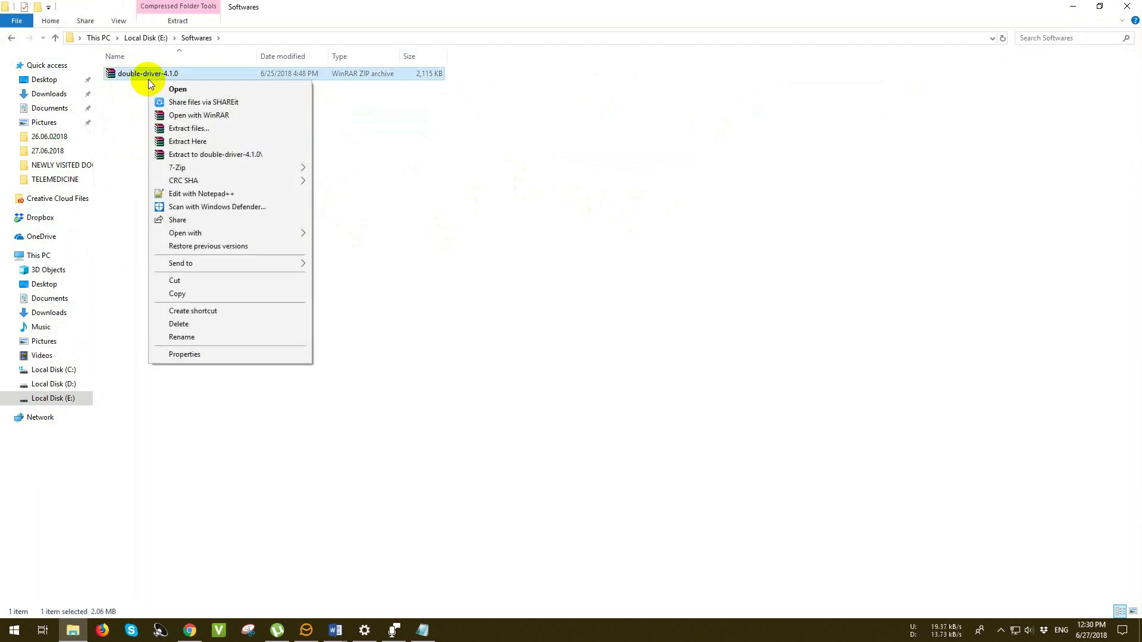
{"action": "left_click", "coordinate": [214, 153]}
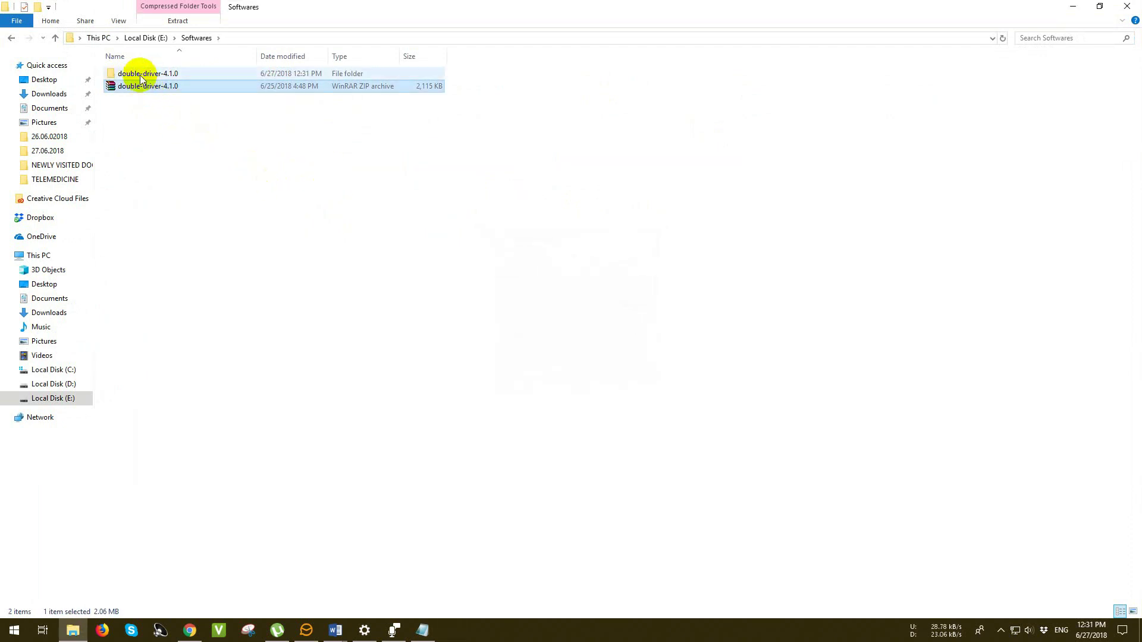
{"action": "double_click", "coordinate": [141, 75]}
{"action": "left_click", "coordinate": [142, 75]}
{"action": "double_click", "coordinate": [142, 74]}
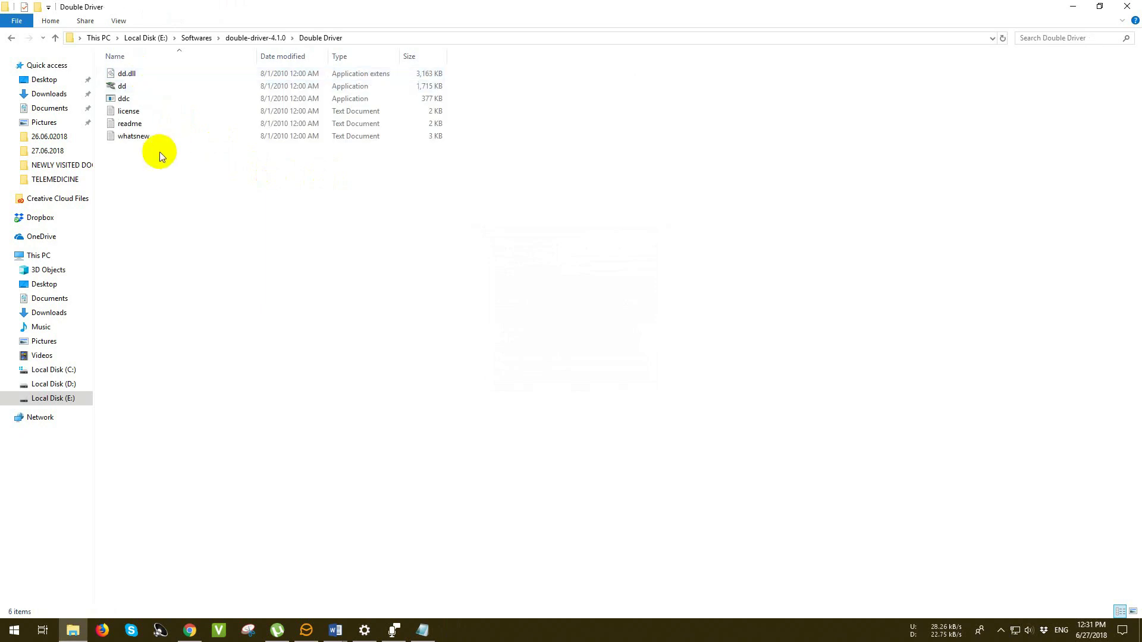
Run the dd application from the Double Driver folder as administrator
{"action": "right_click", "coordinate": [117, 88]}
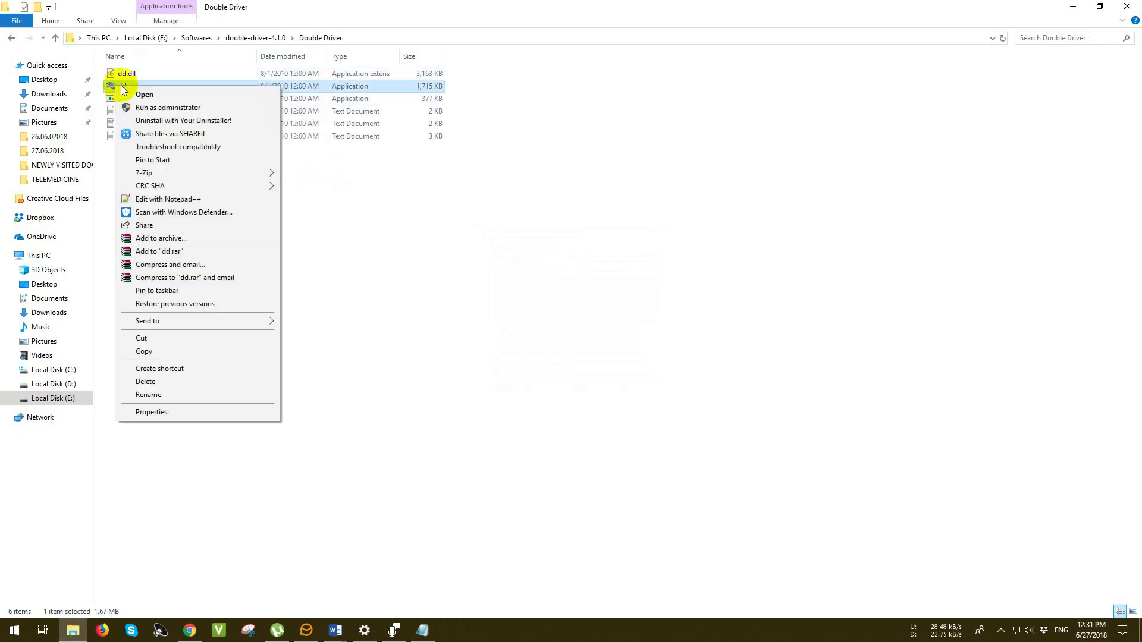
{"action": "left_click", "coordinate": [158, 105]}
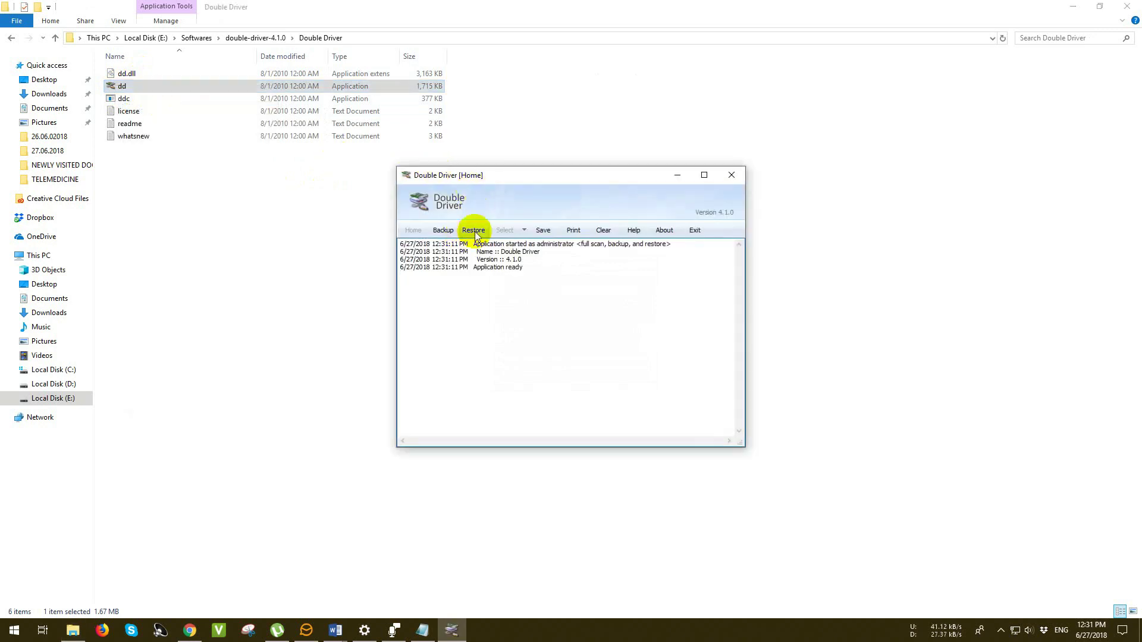
{"action": "left_click_drag", "start_coordinate": [544, 174], "coordinate": [592, 155]}
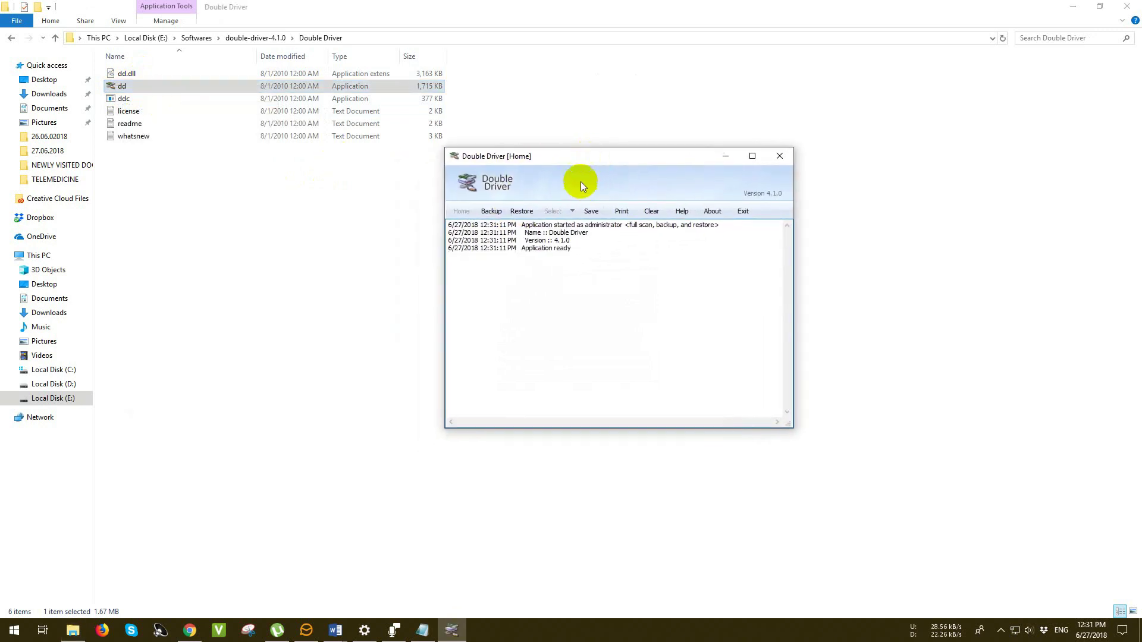
Scan the current system for drivers to back up and also include Local Print Queue and USB xHCI Compliant Host Controller
{"action": "left_click", "coordinate": [496, 212]}
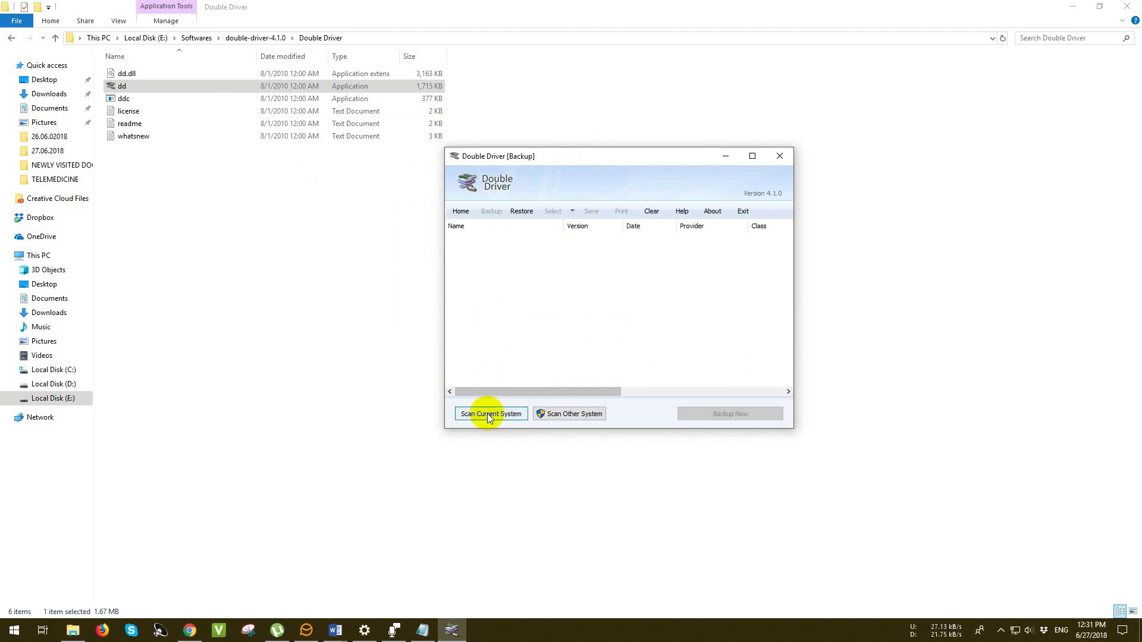
{"action": "left_click", "coordinate": [515, 415]}
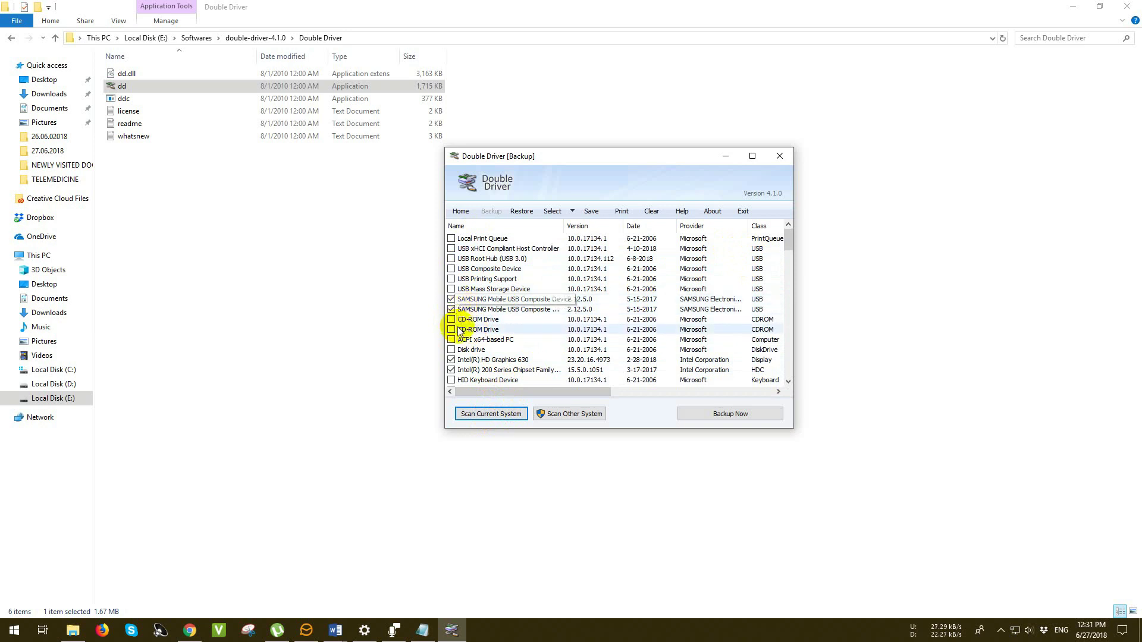
{"action": "left_click", "coordinate": [450, 238]}
{"action": "left_click", "coordinate": [451, 249]}
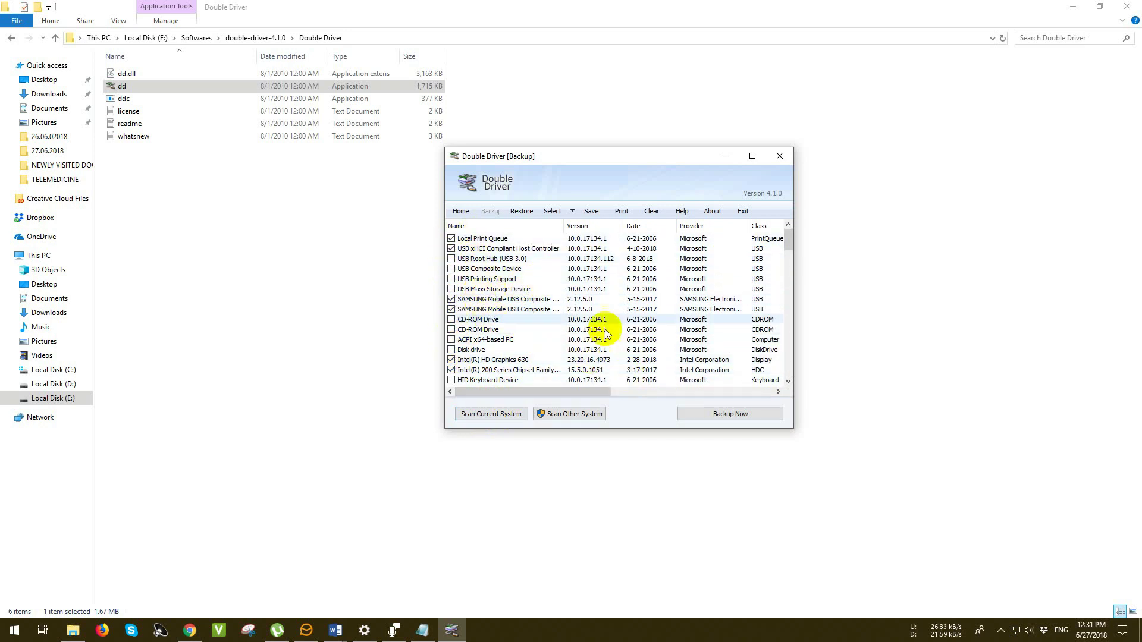
Back up the selected drivers as a structured folder to a new folder named "Double Driver Backup" on Local Disk (E:)
{"action": "left_click", "coordinate": [701, 413]}
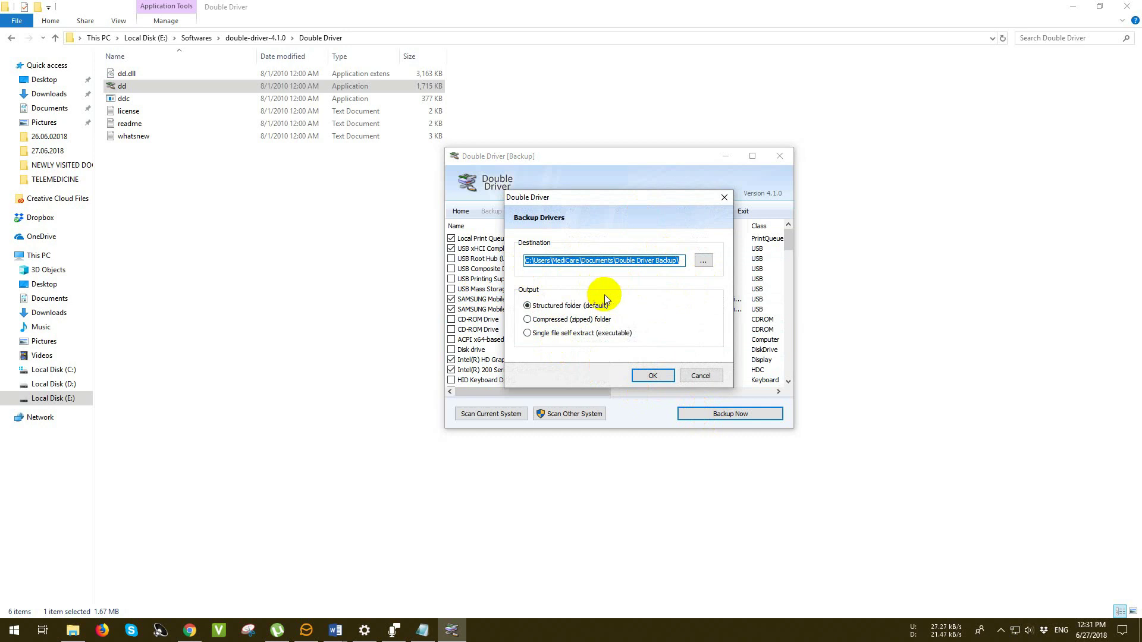
{"action": "left_click", "coordinate": [697, 263]}
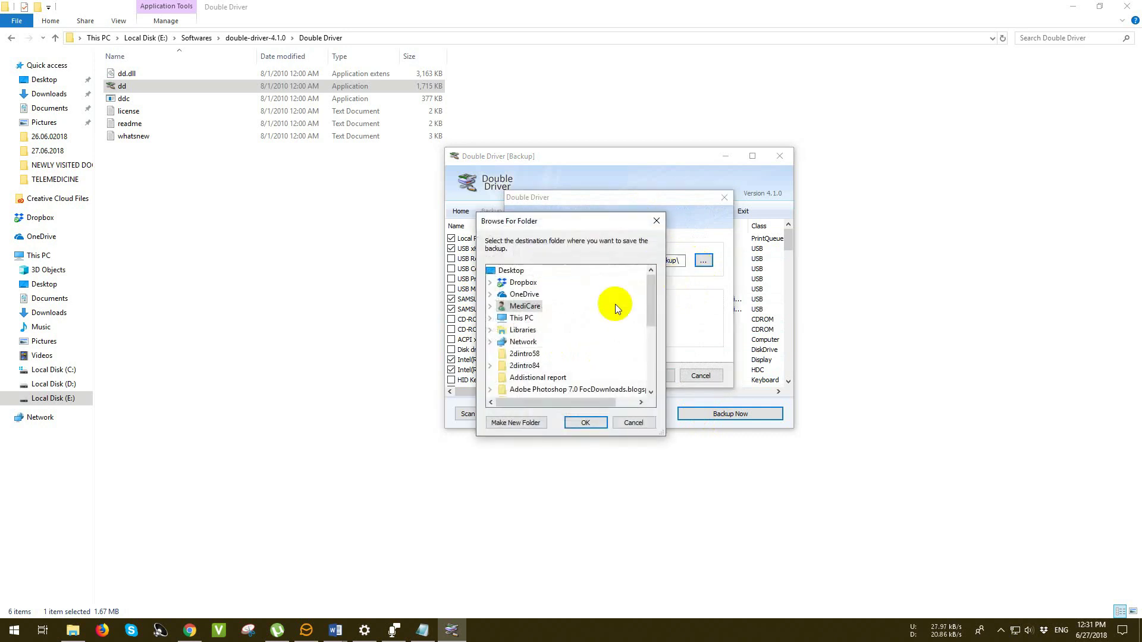
{"action": "double_click", "coordinate": [522, 318]}
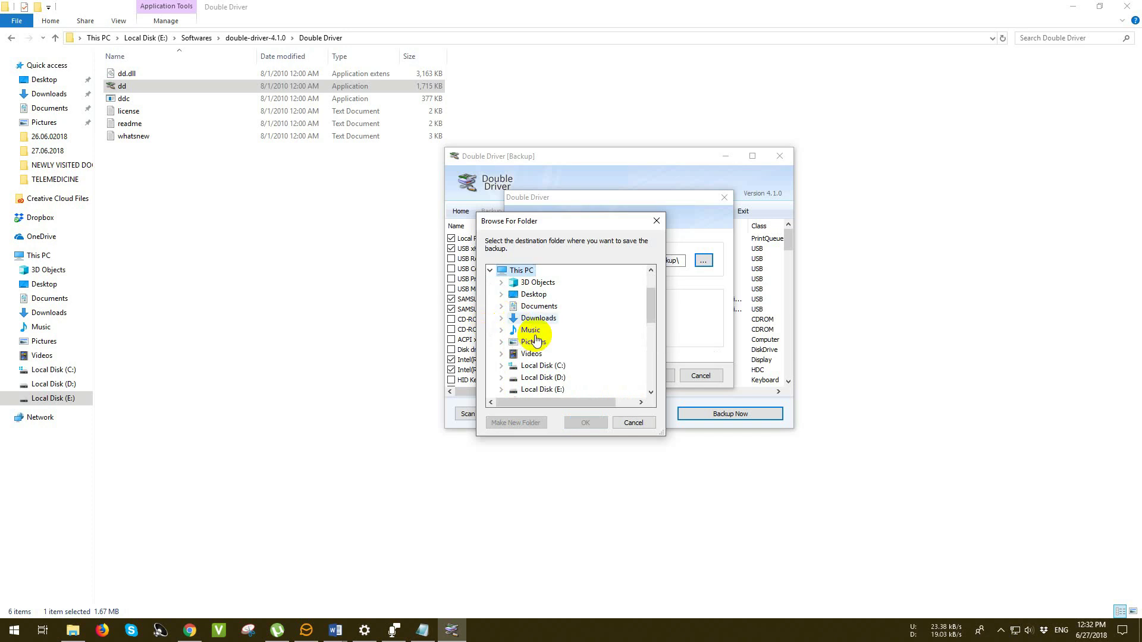
{"action": "double_click", "coordinate": [554, 389]}
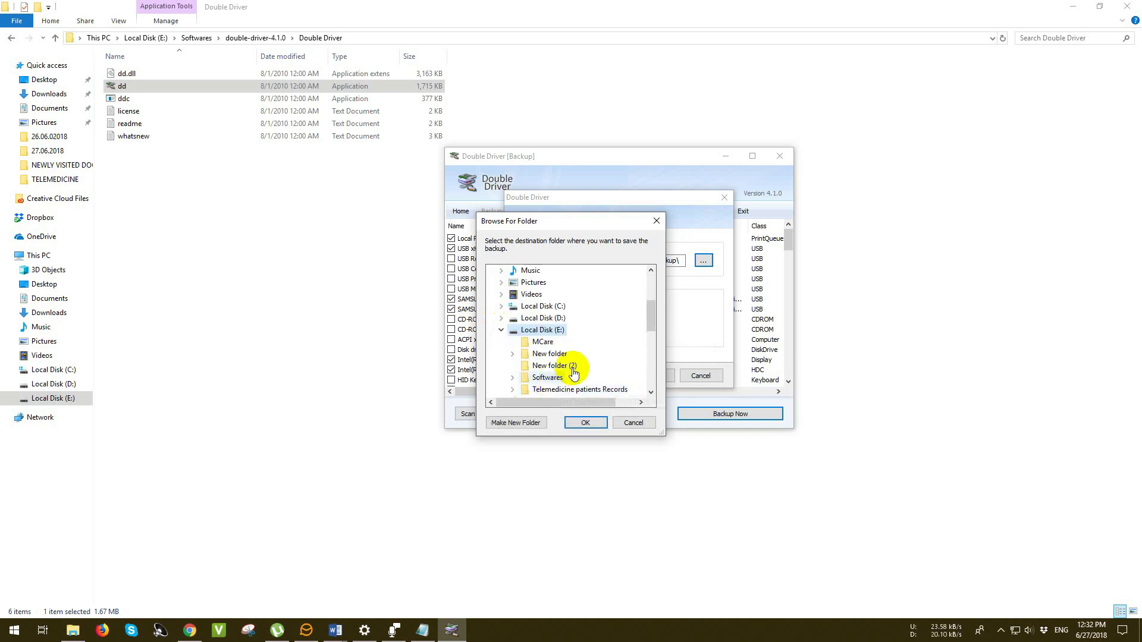
{"action": "scroll", "coordinate": [569, 370], "scroll_direction": "down", "scroll_amount": 1}
{"action": "left_click", "coordinate": [526, 424]}
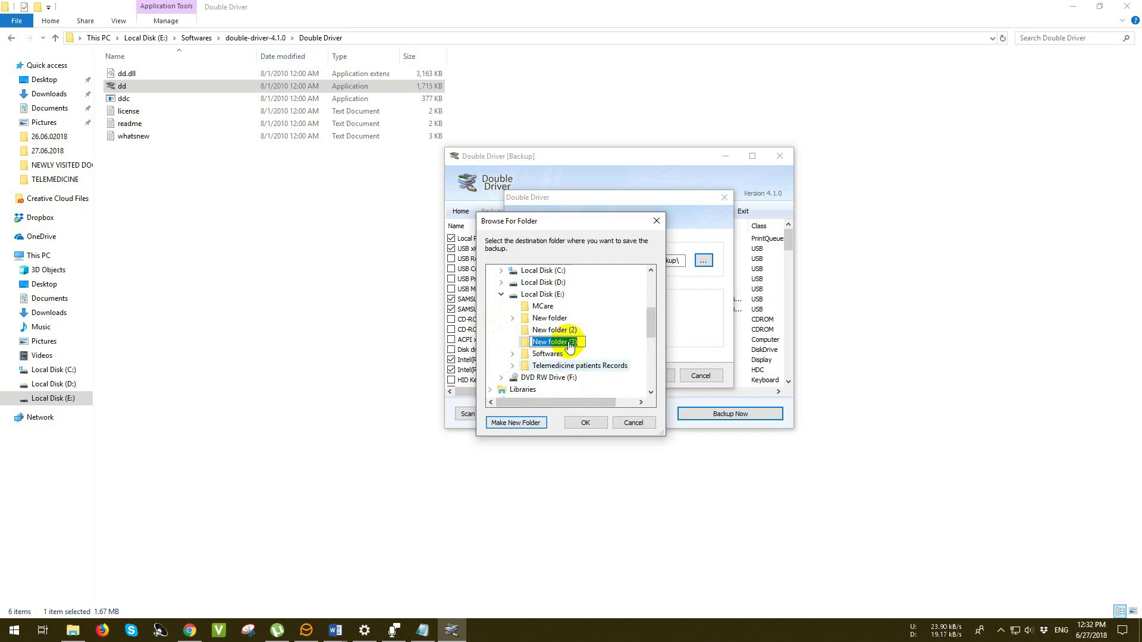
{"action": "type", "text": "Dou"}
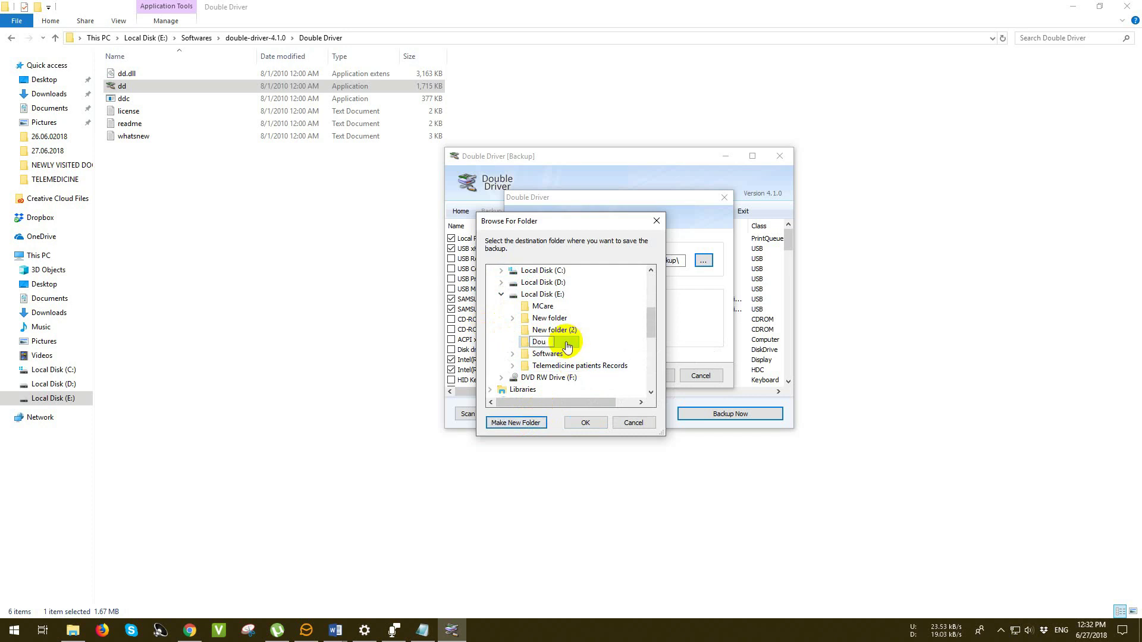
{"action": "type", "text": "ble Driver Backup"}
{"action": "left_click", "coordinate": [522, 341]}
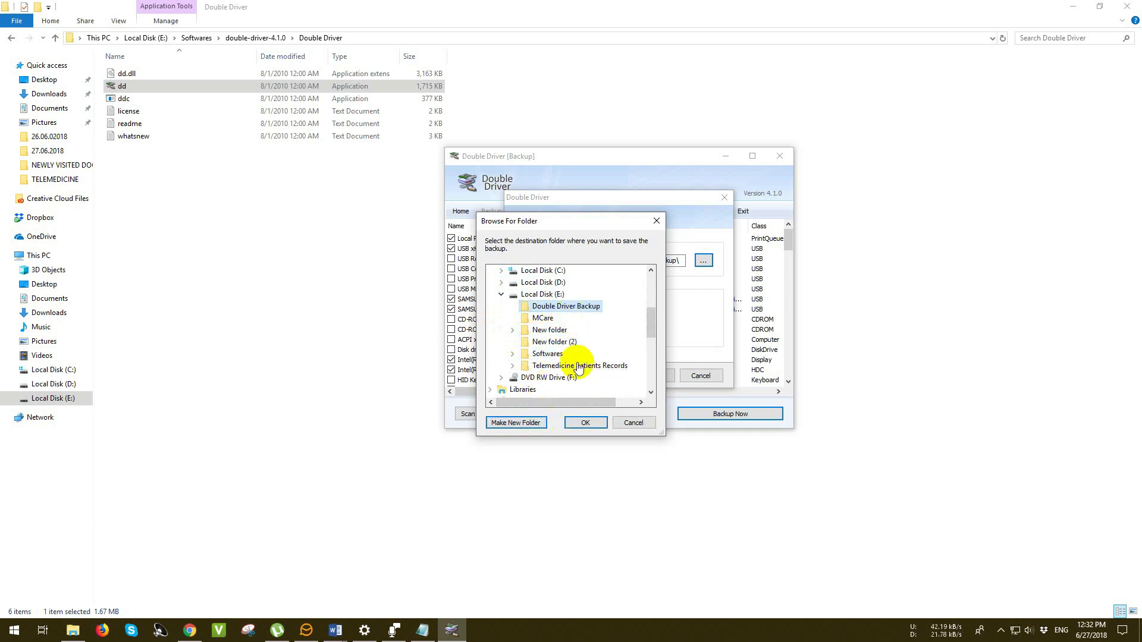
{"action": "left_click", "coordinate": [584, 424]}
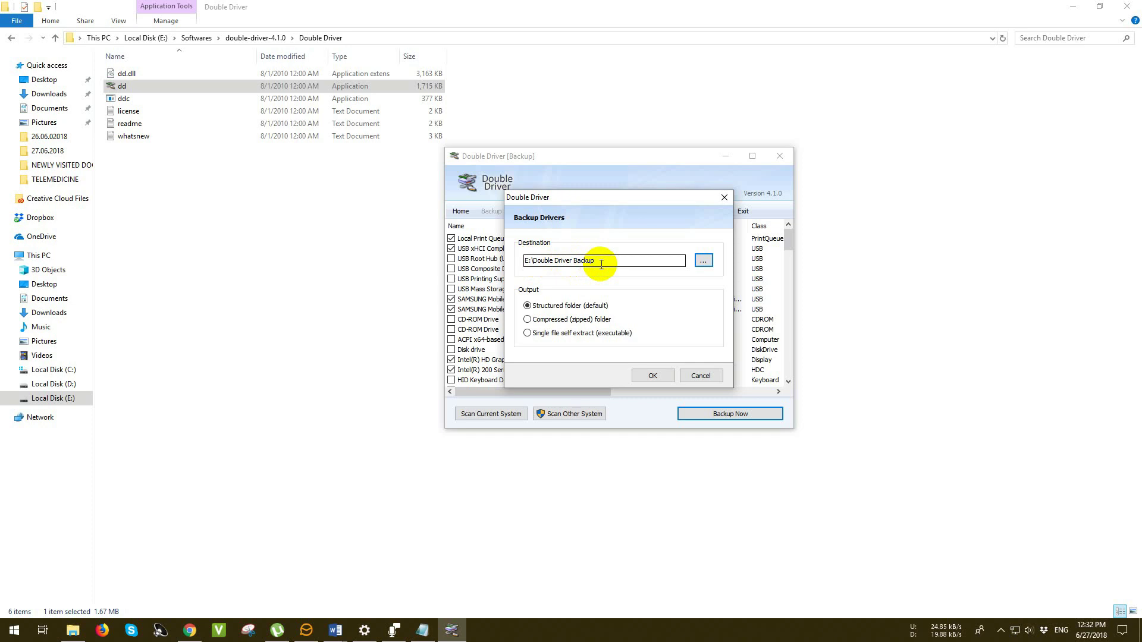
{"action": "left_click", "coordinate": [651, 377]}
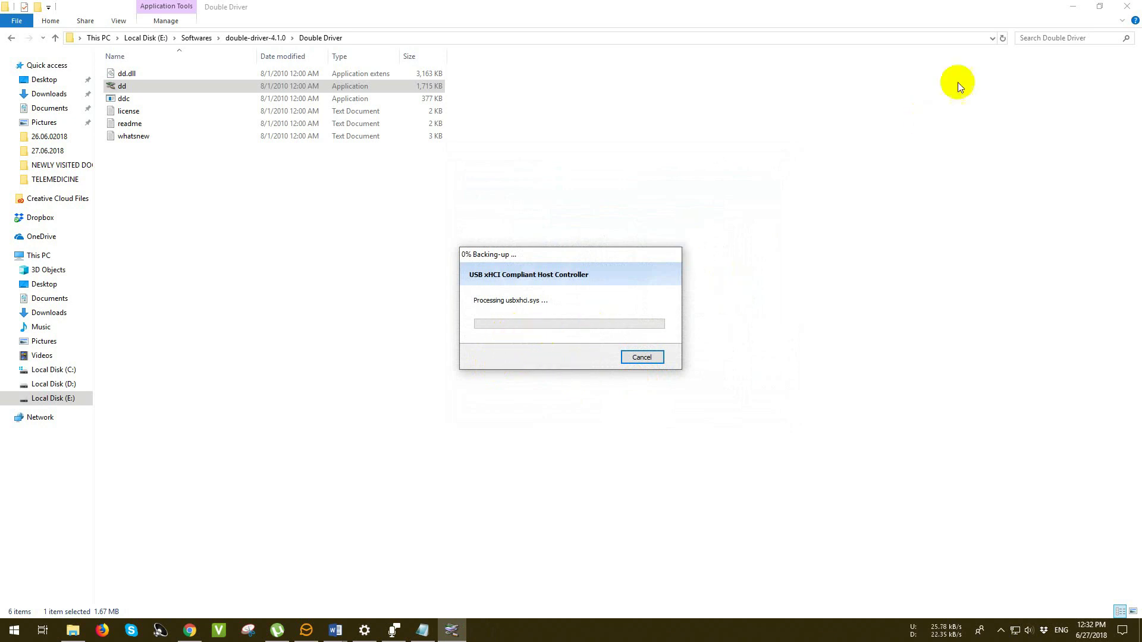
Minimize the Double Driver folder window and move the backup progress window above the wallpaper title
{"action": "left_click", "coordinate": [1073, 6]}
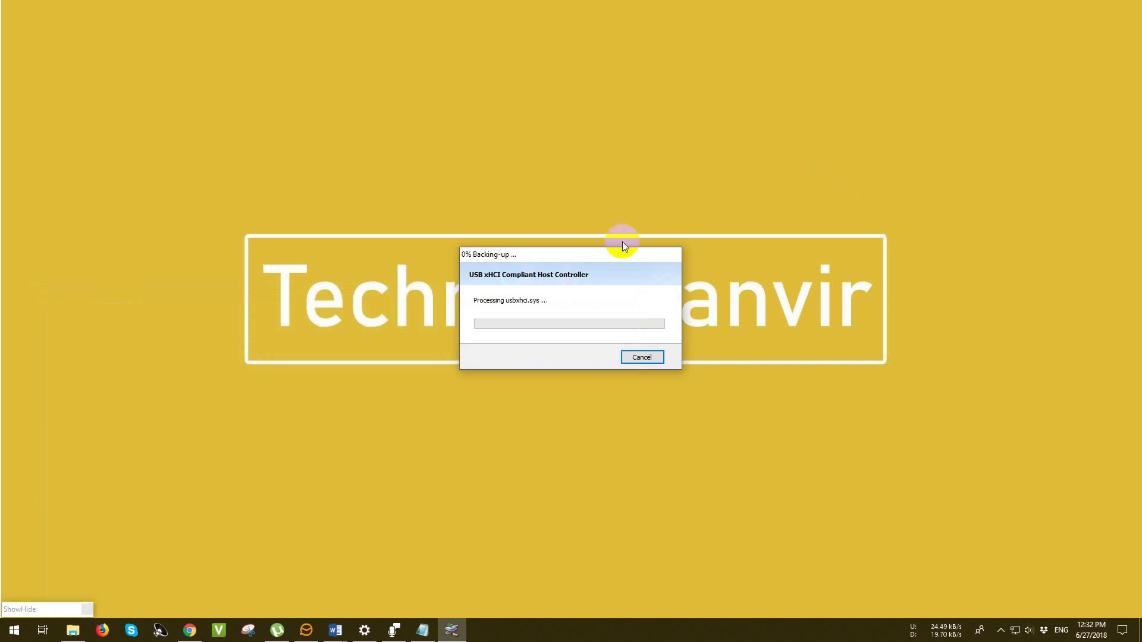
{"action": "left_click_drag", "start_coordinate": [617, 253], "coordinate": [611, 106]}
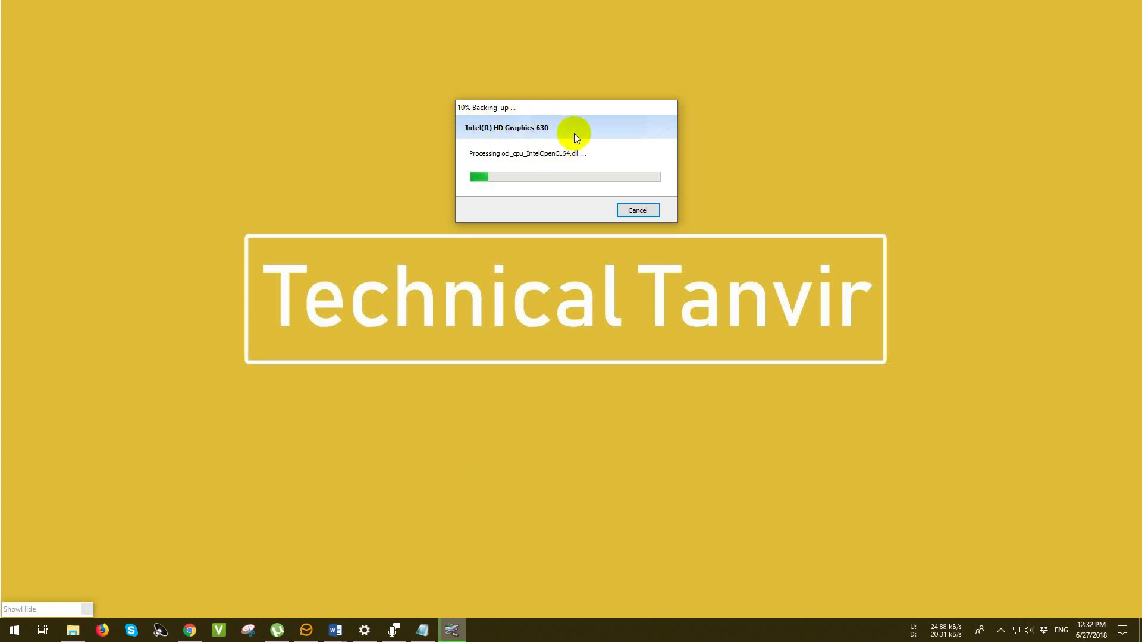
{"action": "mouse_move", "coordinate": [558, 113]}
{"action": "left_mouse_down"}
{"action": "mouse_move", "coordinate": [571, 109]}
{"action": "mouse_move", "coordinate": [548, 109]}
{"action": "left_mouse_up"}
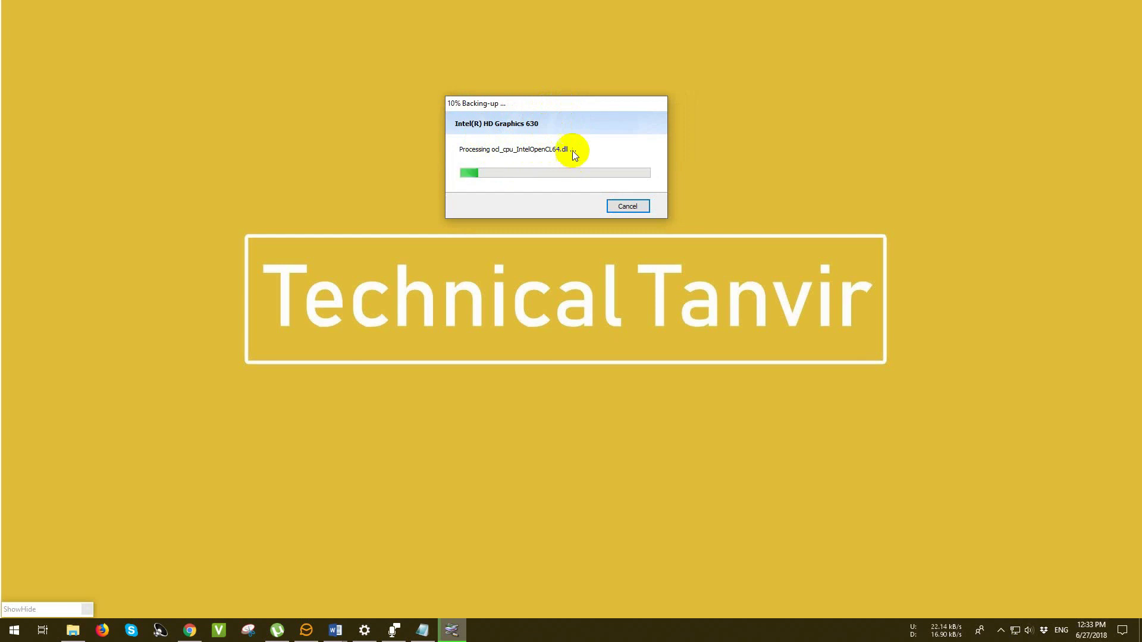
{"action": "left_click_drag", "start_coordinate": [569, 108], "coordinate": [570, 112]}
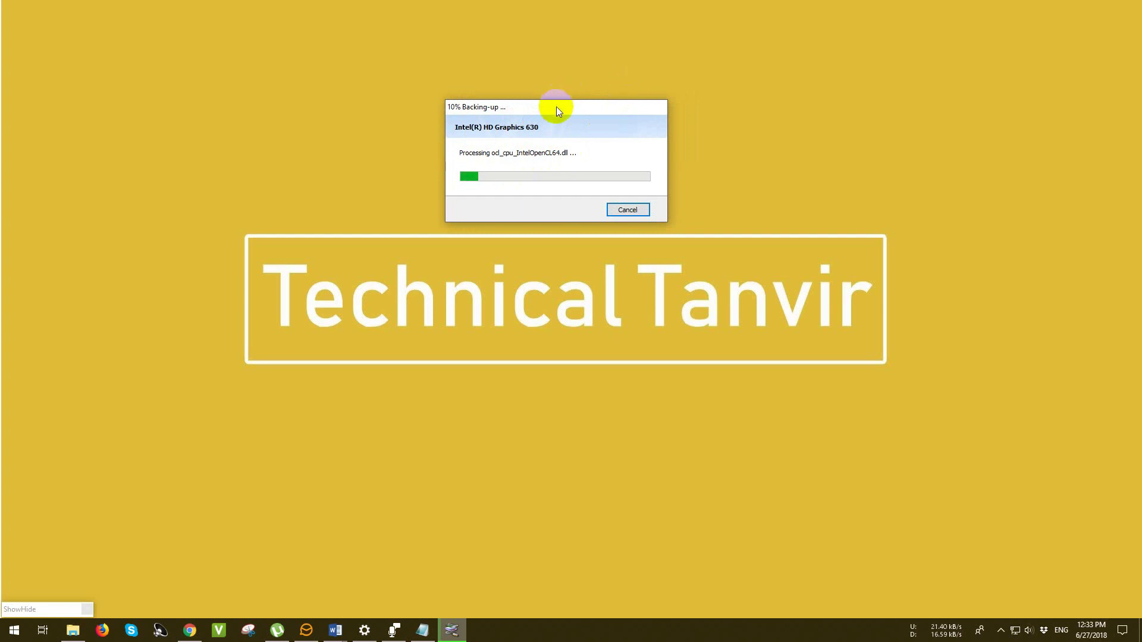
{"action": "left_click_drag", "start_coordinate": [557, 109], "coordinate": [562, 108]}
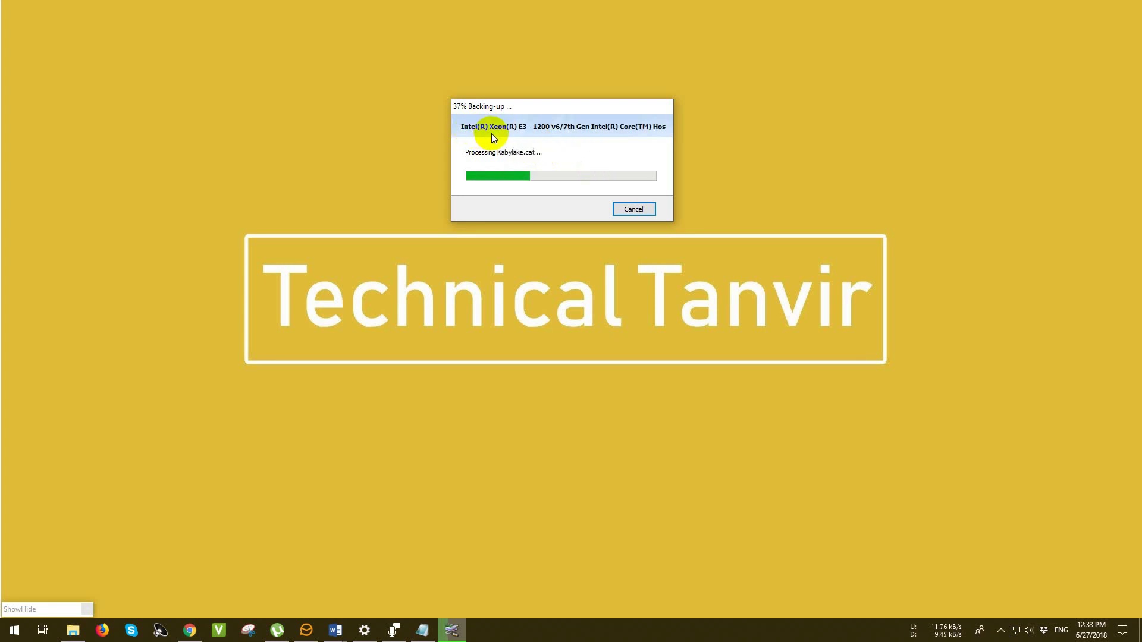
{"action": "left_click_drag", "start_coordinate": [537, 105], "coordinate": [541, 93]}
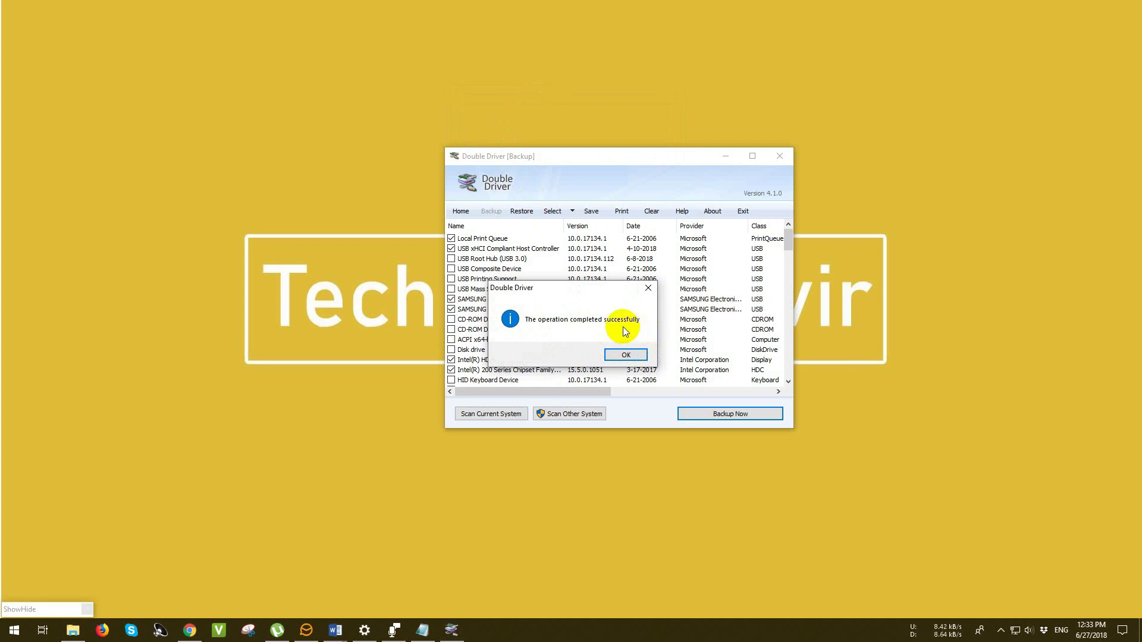
Dismiss the backup completion message and close Double Driver
{"action": "left_click_drag", "start_coordinate": [587, 287], "coordinate": [598, 269]}
{"action": "left_click", "coordinate": [630, 345]}
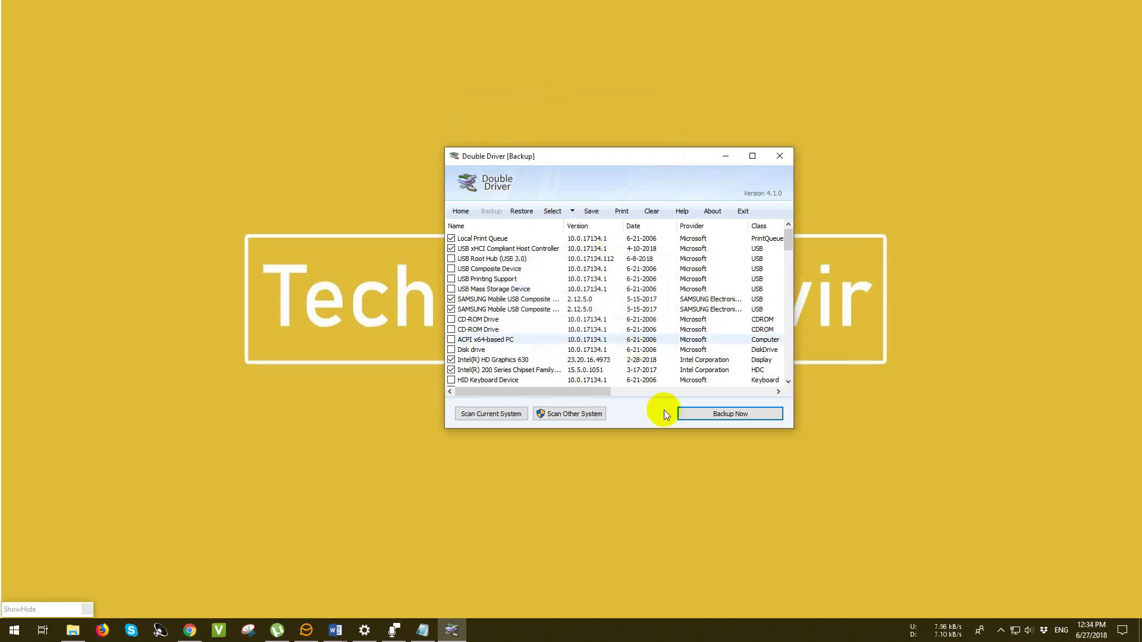
{"action": "left_click", "coordinate": [781, 160]}
{"action": "right_click", "coordinate": [637, 109]}
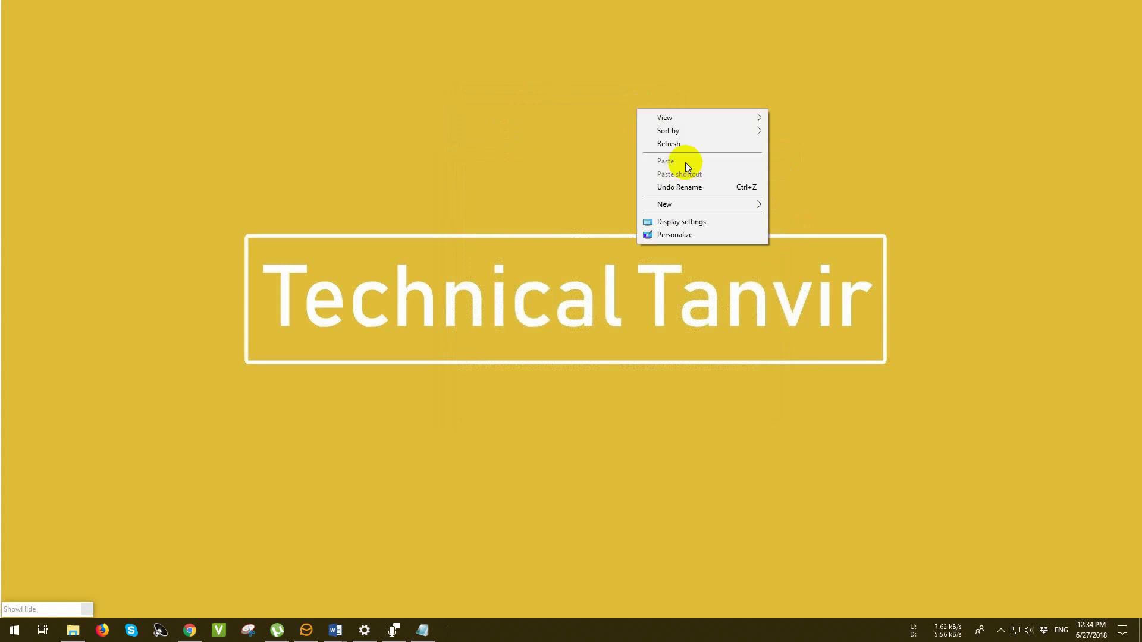
{"action": "left_click", "coordinate": [683, 144]}
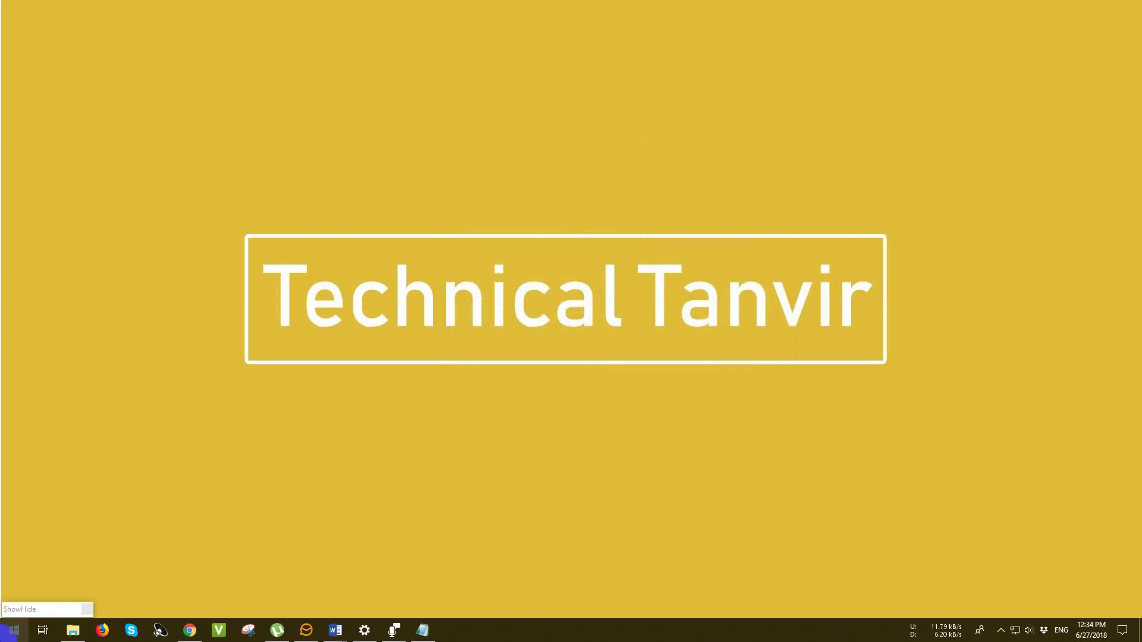
Open This PC in a new File Explorer window
{"action": "left_click", "coordinate": [12, 632]}
{"action": "type", "text": "pc"}
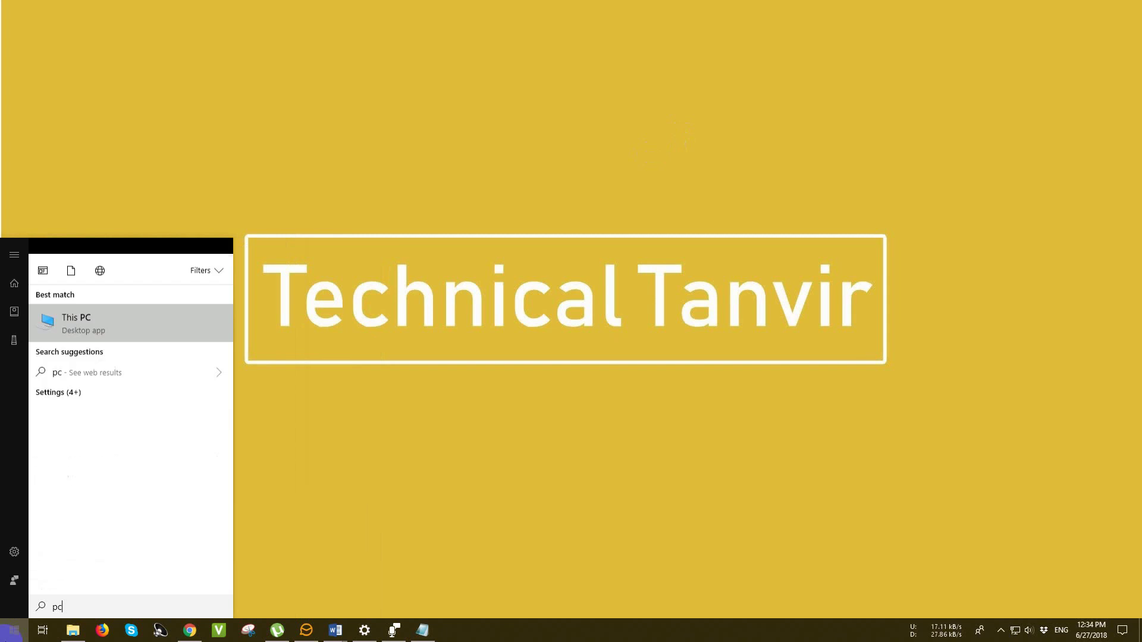
{"action": "key", "text": "Return"}
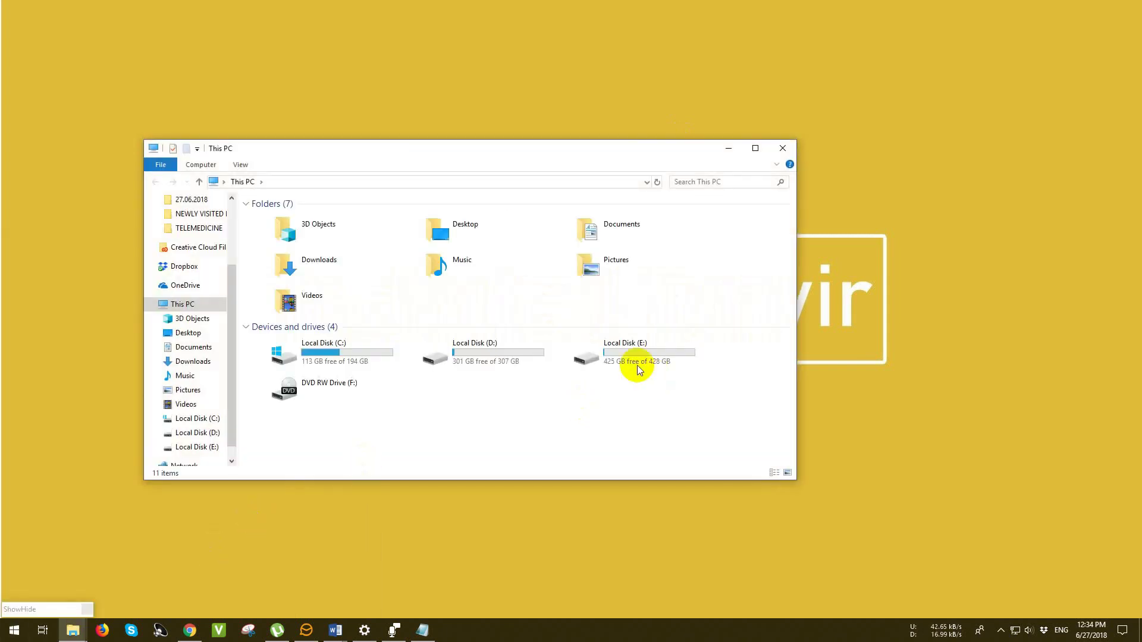
Run the dd application as administrator from the Double Driver folder inside Softwares\double-driver-4.1.0 on Local Disk (E:)
{"action": "double_click", "coordinate": [630, 364]}
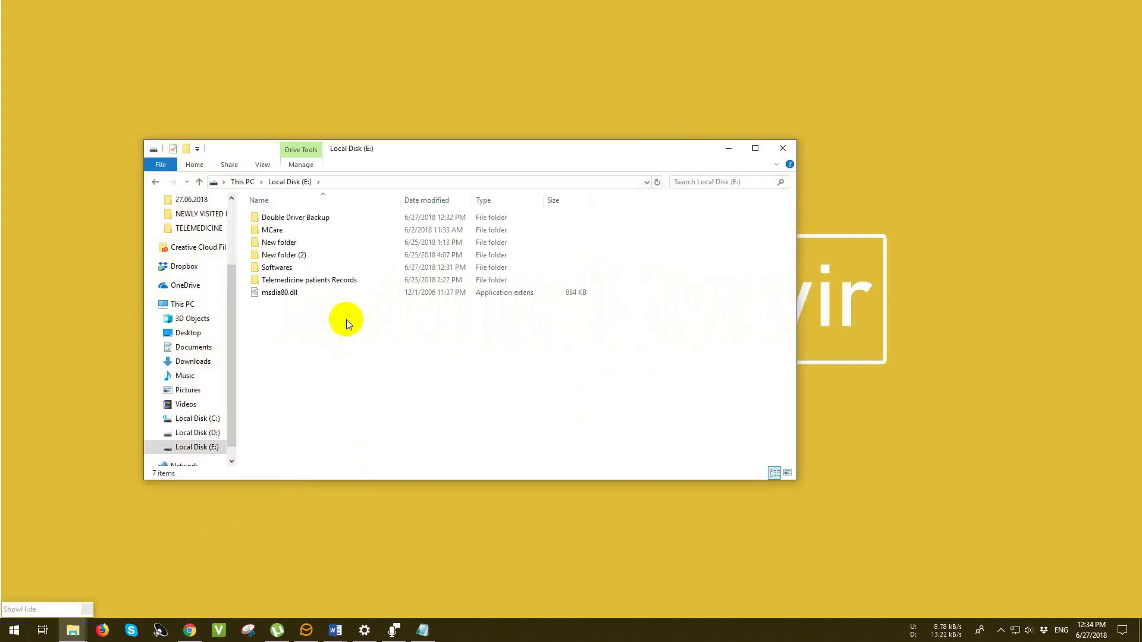
{"action": "double_click", "coordinate": [275, 273]}
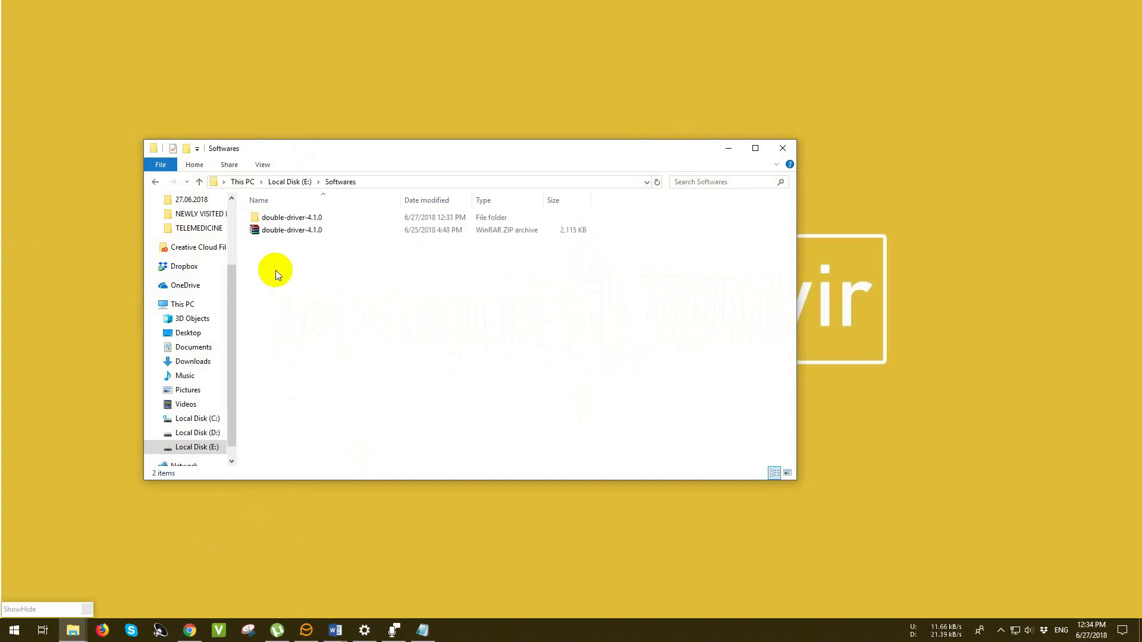
{"action": "double_click", "coordinate": [286, 217]}
{"action": "left_click", "coordinate": [297, 224]}
{"action": "double_click", "coordinate": [297, 223]}
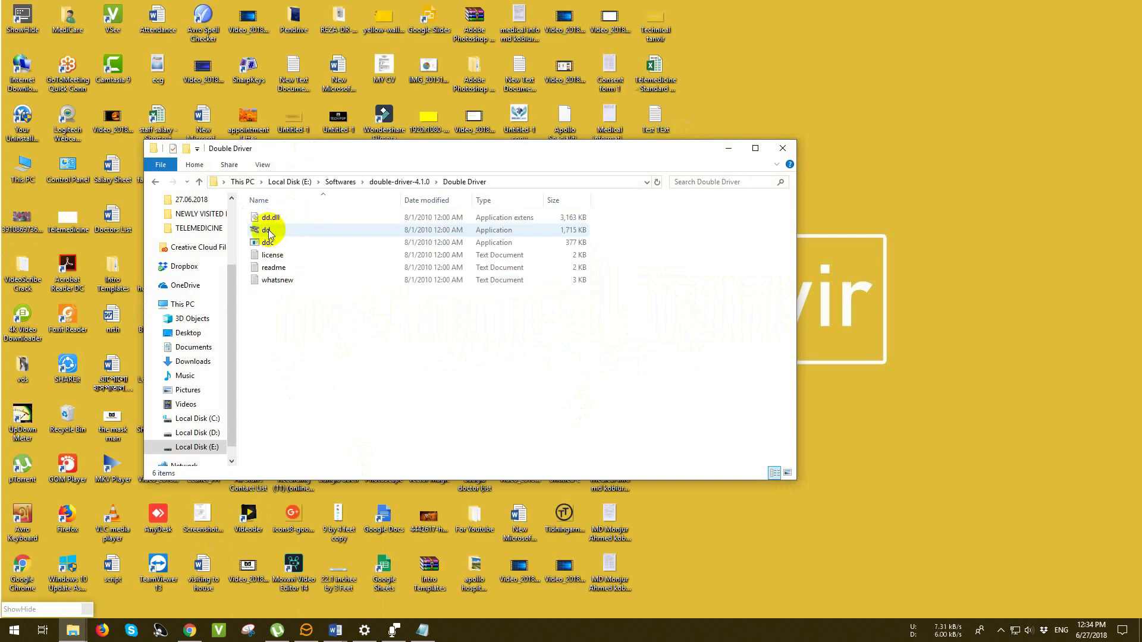
{"action": "right_click", "coordinate": [268, 230]}
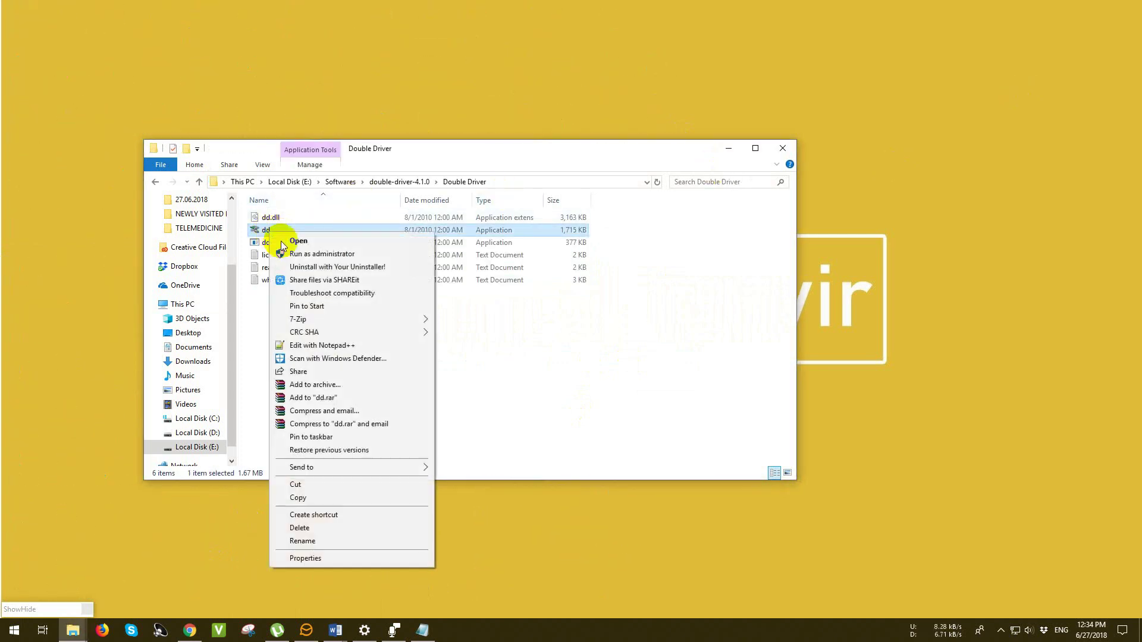
{"action": "left_click", "coordinate": [303, 250]}
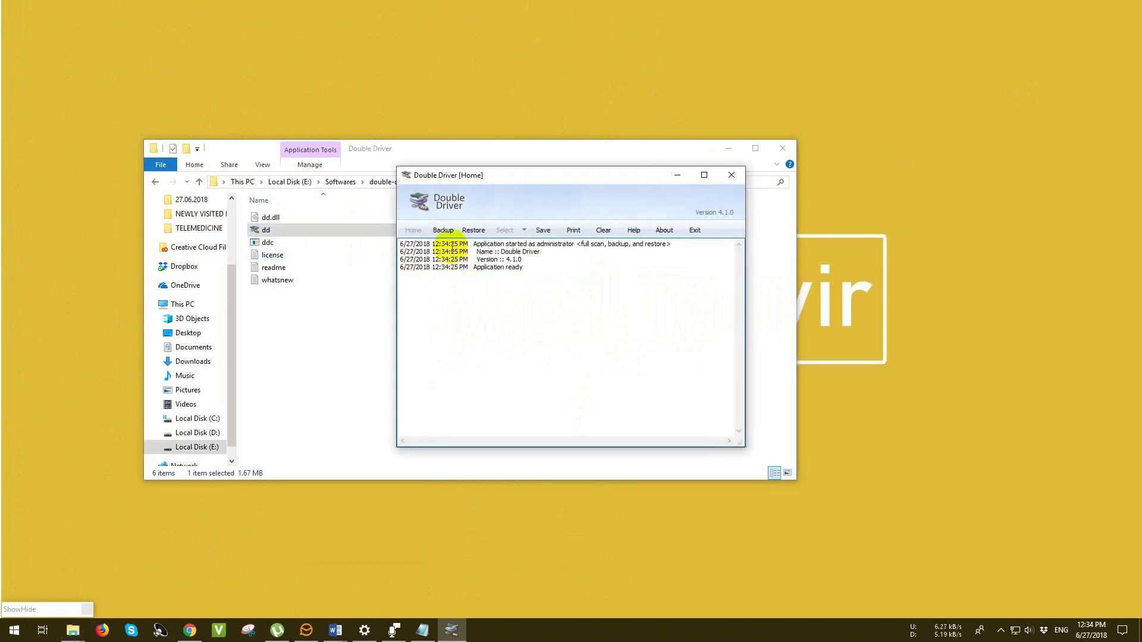
Load the driver backup for restoring from the other location E:\Double Driver Backup
{"action": "left_click", "coordinate": [474, 232]}
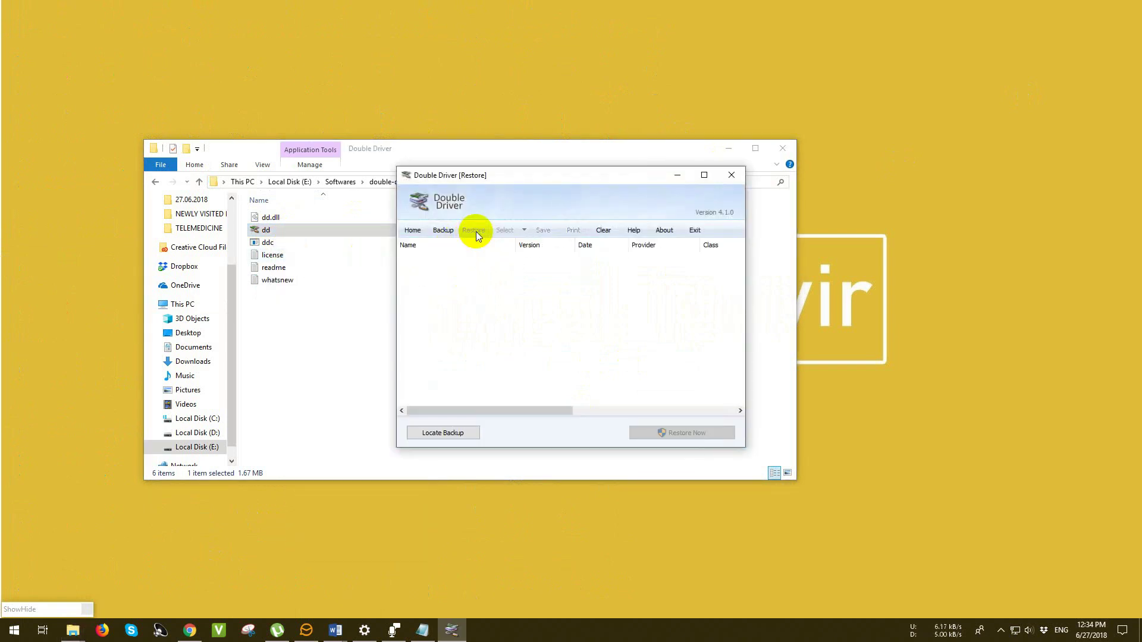
{"action": "left_click", "coordinate": [437, 434]}
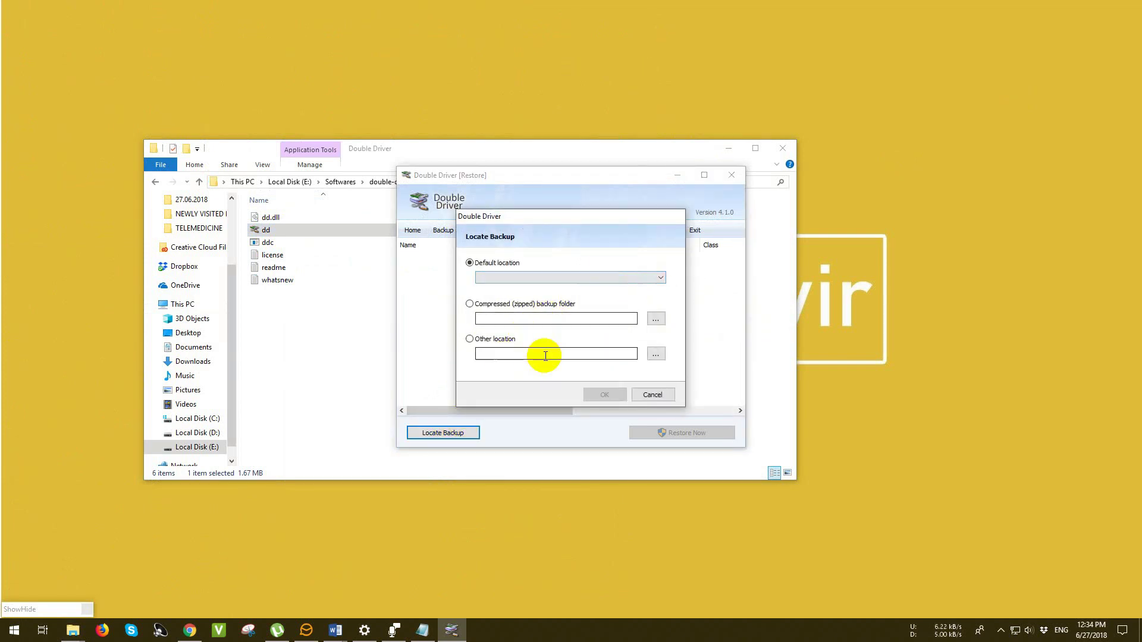
{"action": "left_click", "coordinate": [480, 342]}
{"action": "left_click", "coordinate": [655, 354]}
{"action": "left_click", "coordinate": [499, 320]}
{"action": "double_click", "coordinate": [498, 320]}
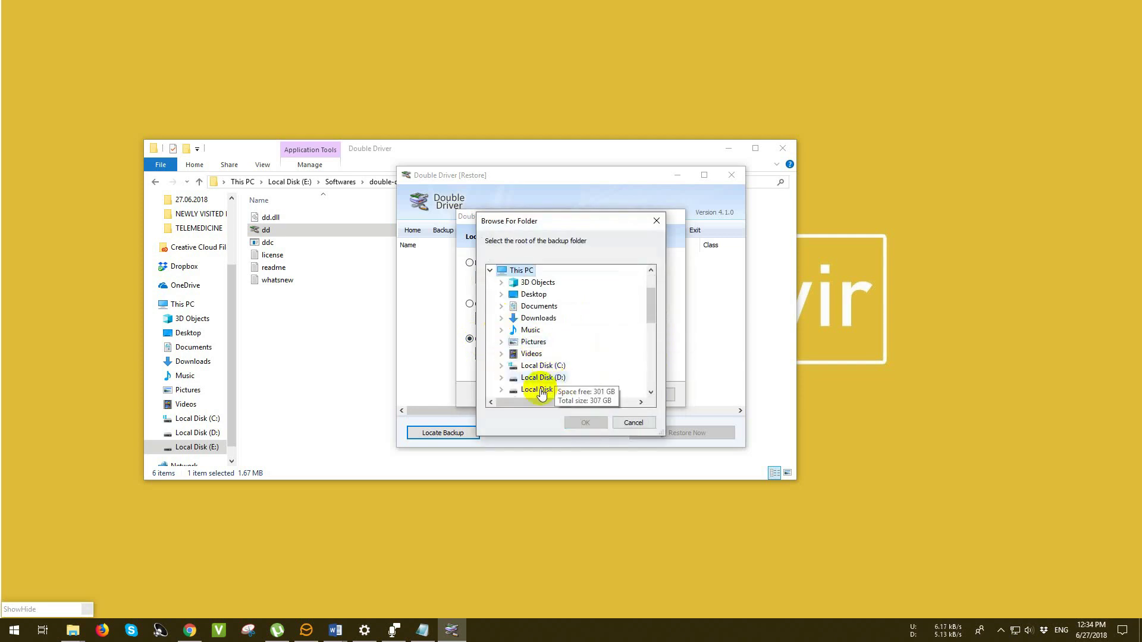
{"action": "double_click", "coordinate": [540, 389]}
{"action": "double_click", "coordinate": [568, 329]}
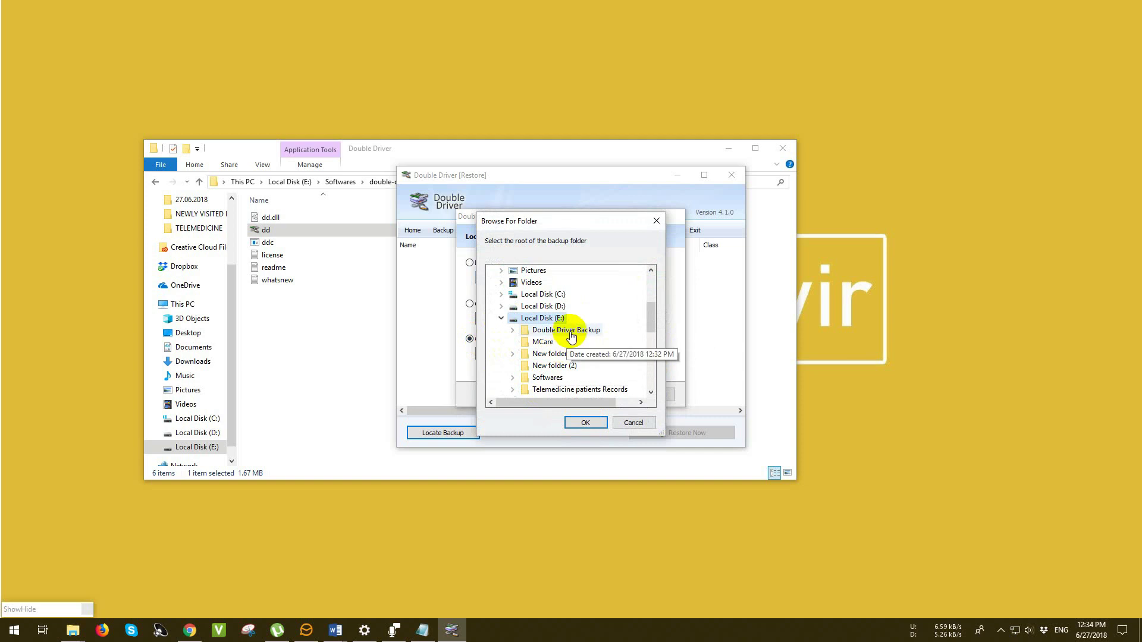
{"action": "left_click", "coordinate": [585, 423]}
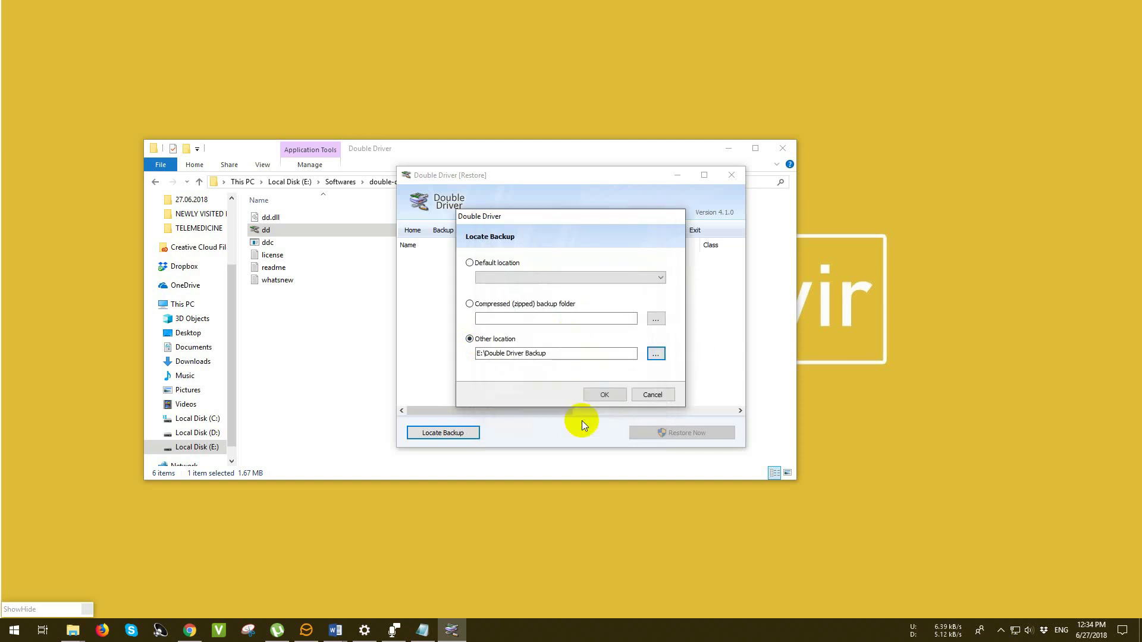
{"action": "left_click", "coordinate": [605, 398]}
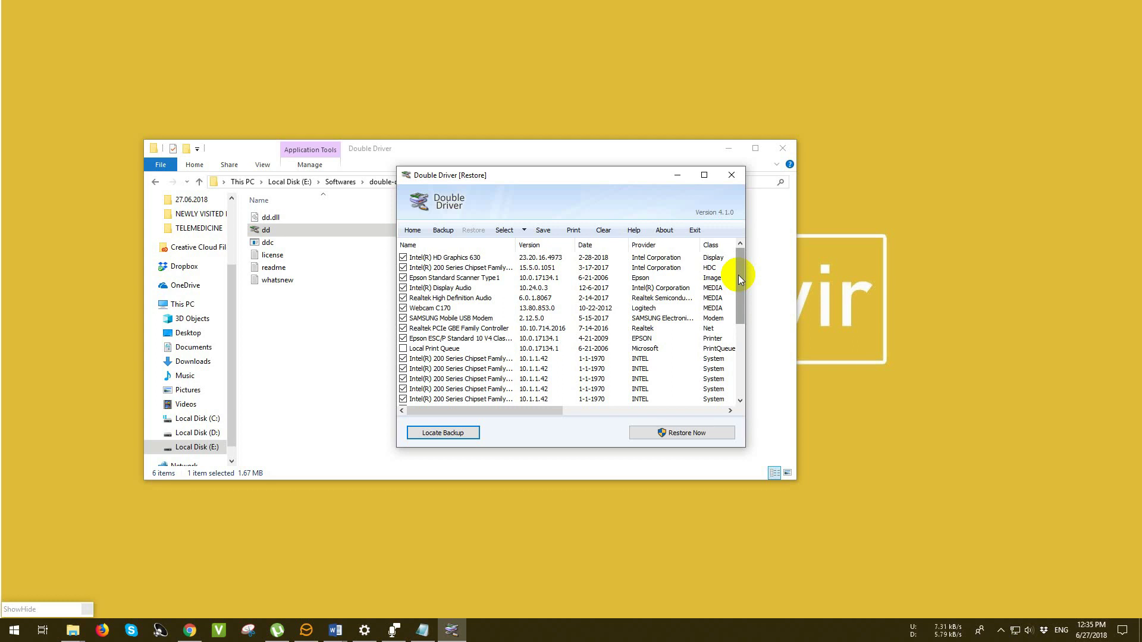
{"action": "left_click", "coordinate": [1001, 629]}
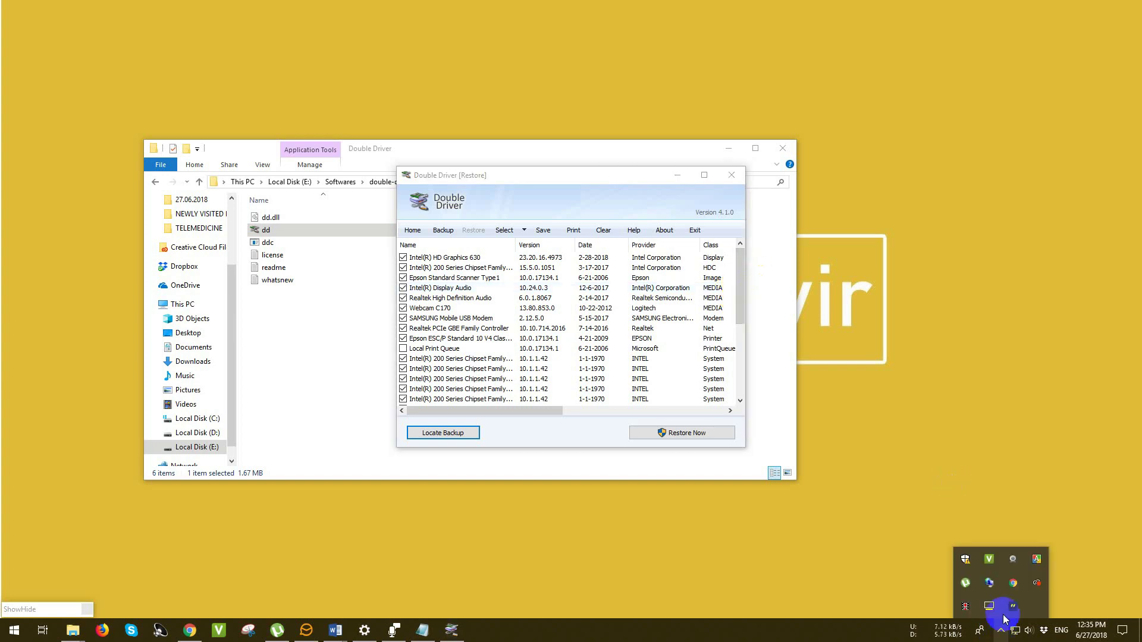